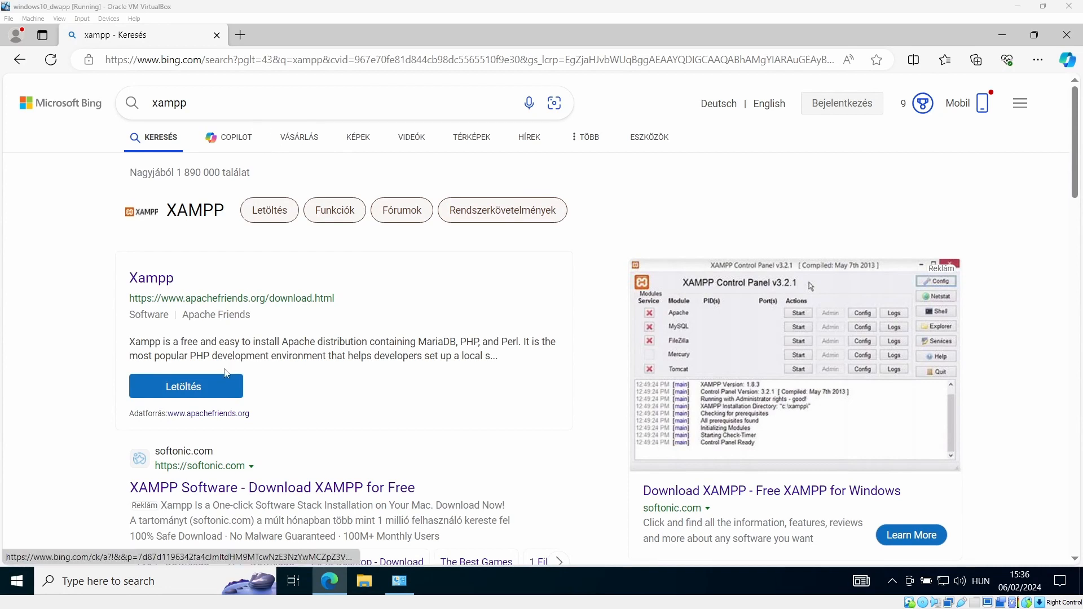
Open the 'Download XAMPP - Apache Friends' result from the Bing results for xampp
scroll(241, 395, "down", 4)
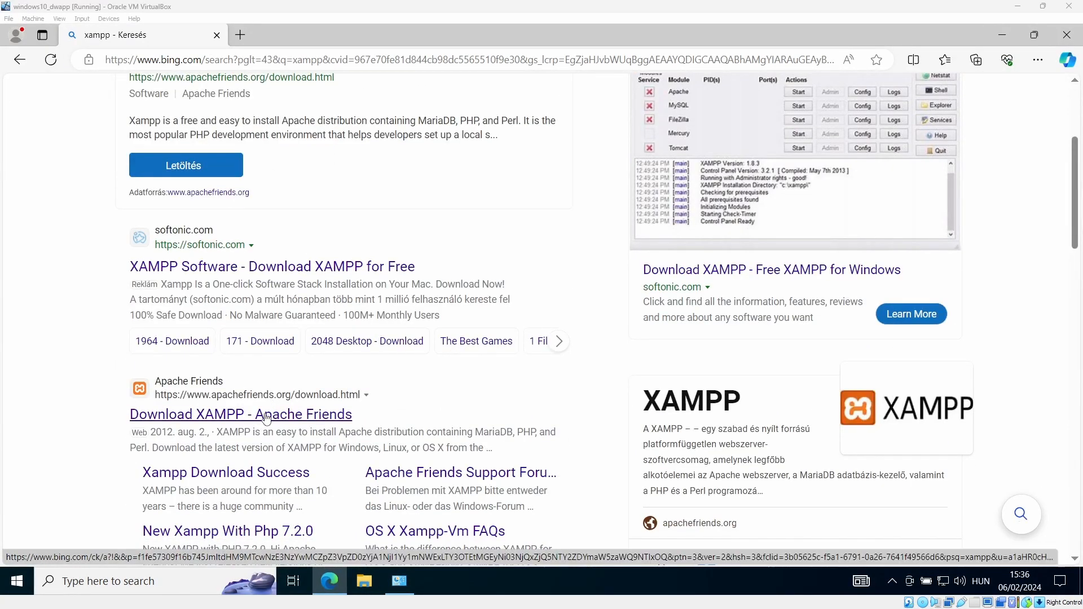
left_click(270, 422)
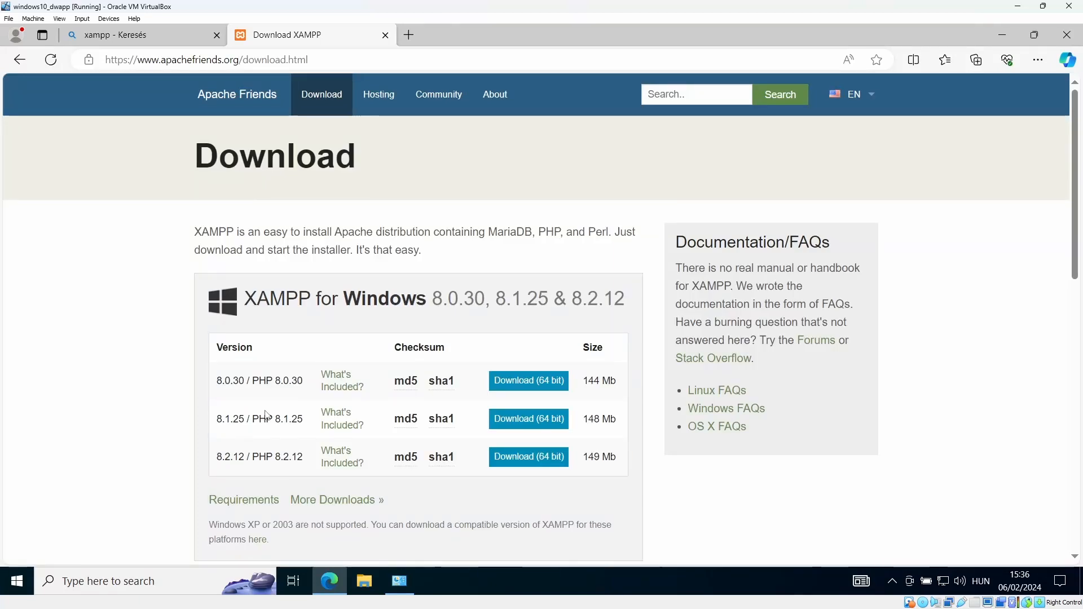
Find XAMPP Windows 5.5.38 on SourceForge and download xampp-win32-5.5.38-3-VC11-installer.exe
left_click(338, 502)
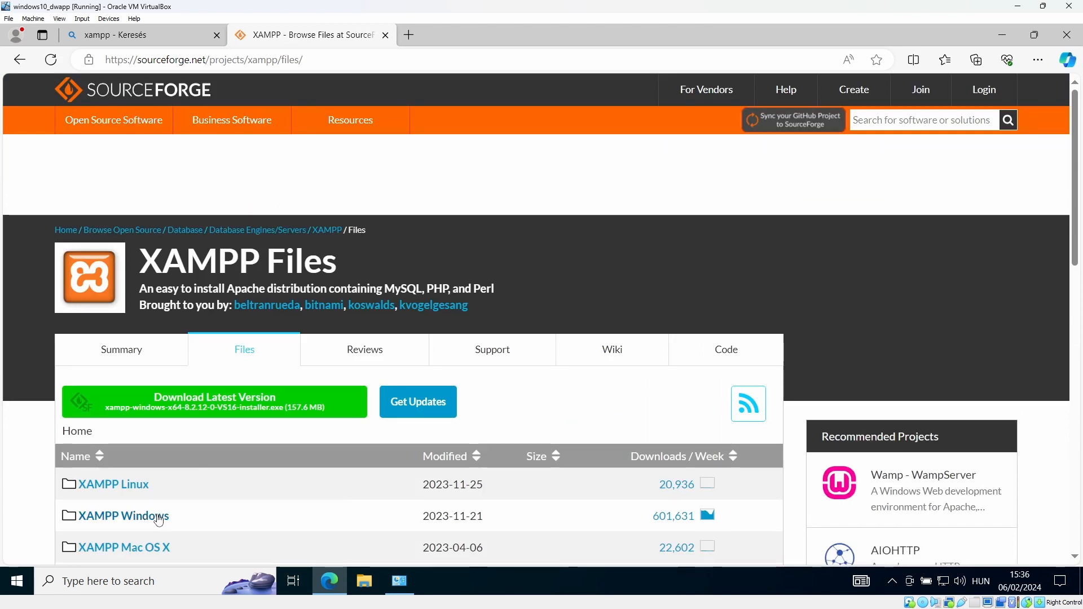
left_click(84, 520)
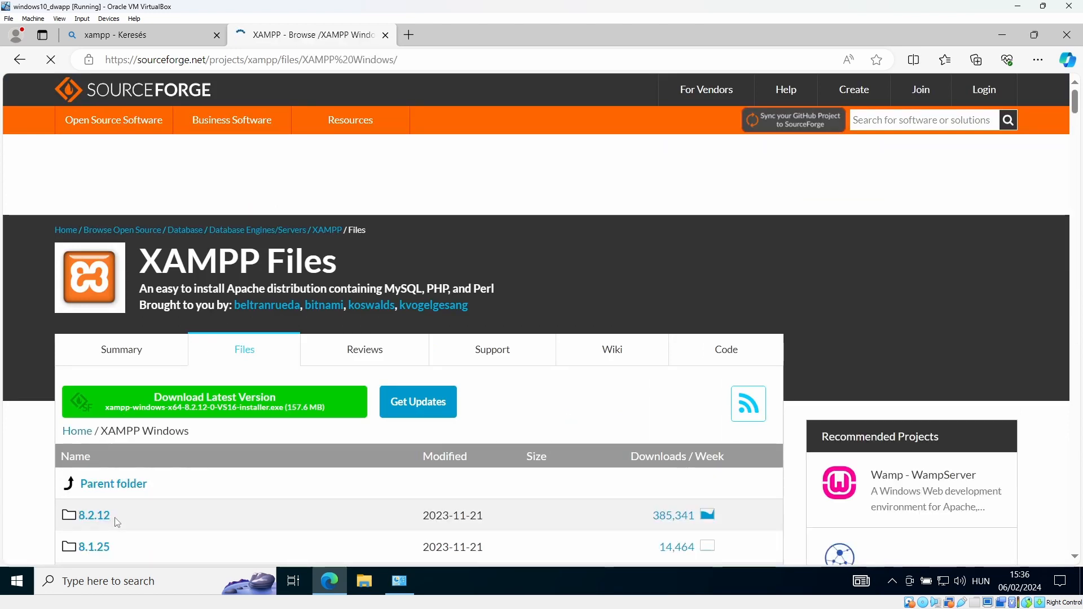
scroll(174, 493, "down", 10)
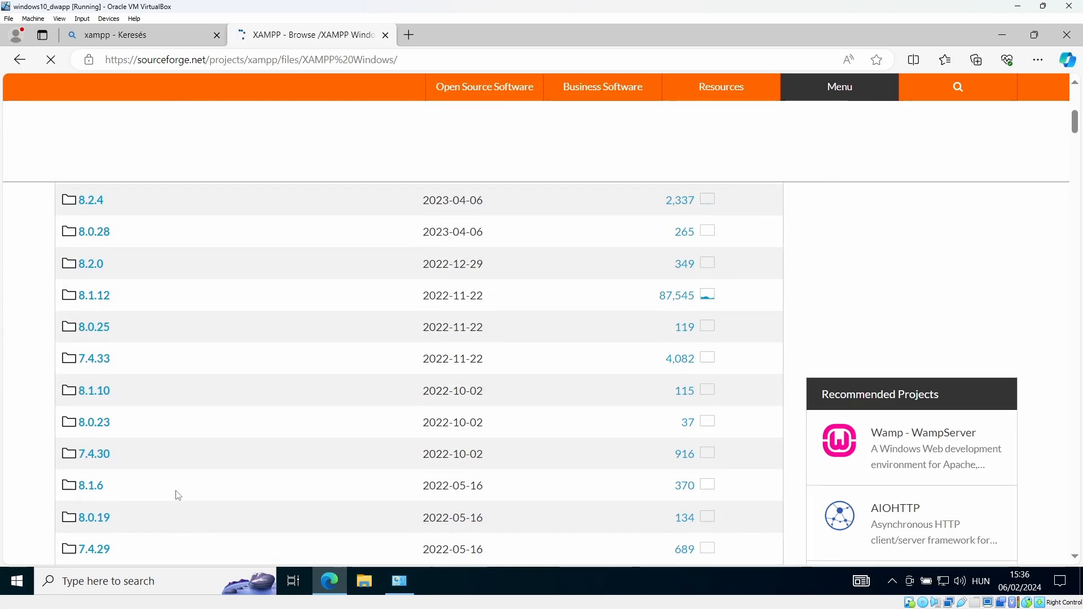
key("ctrl+f")
key("Return")
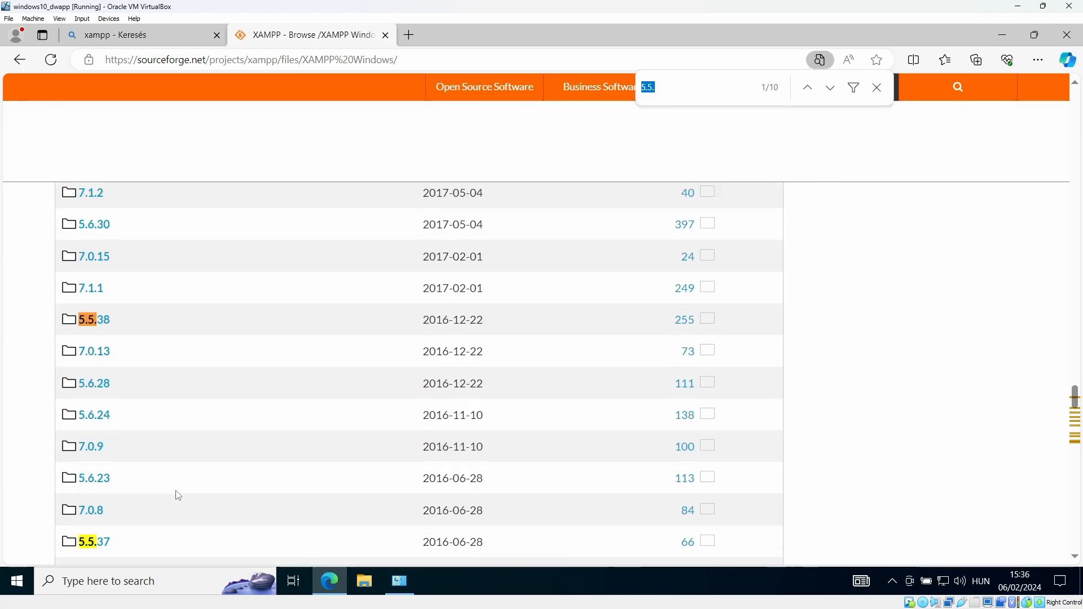
left_click(102, 324)
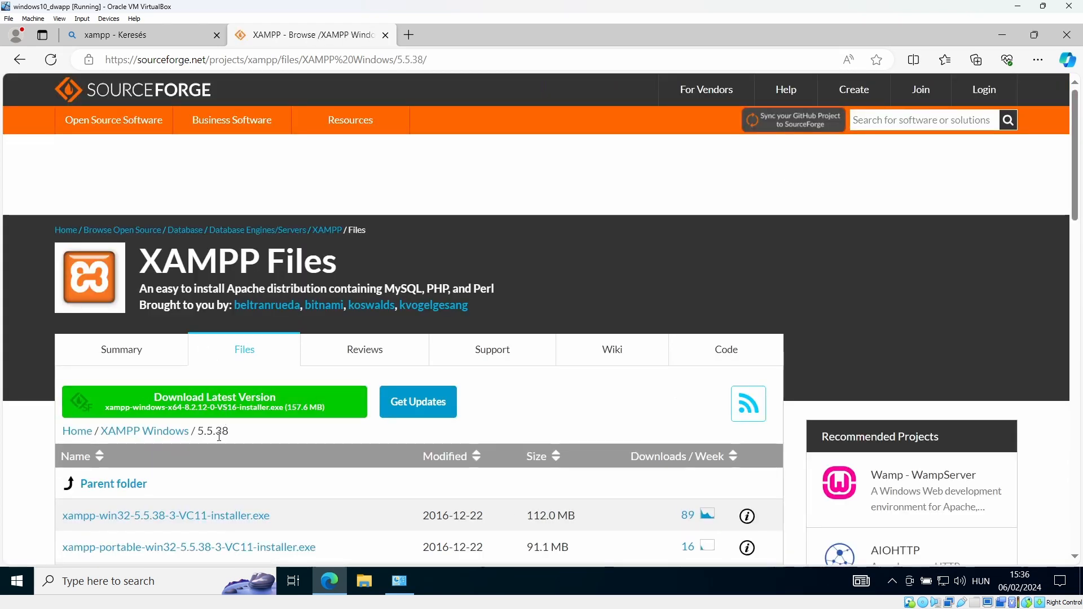
left_click(234, 525)
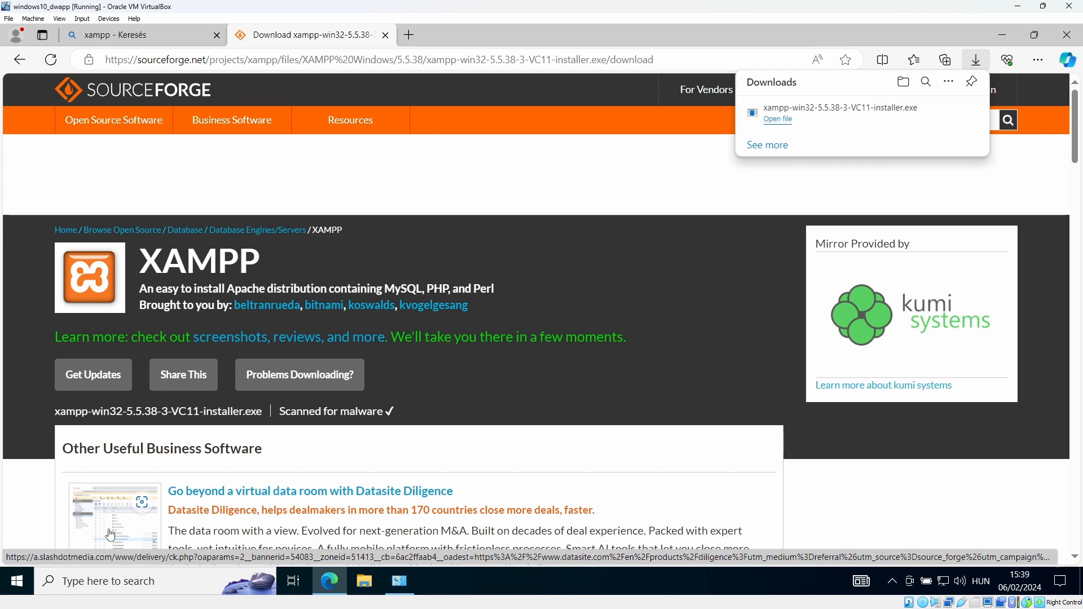
Run the downloaded XAMPP installer, allowing UAC and dismissing the UAC restriction warning
left_click(788, 125)
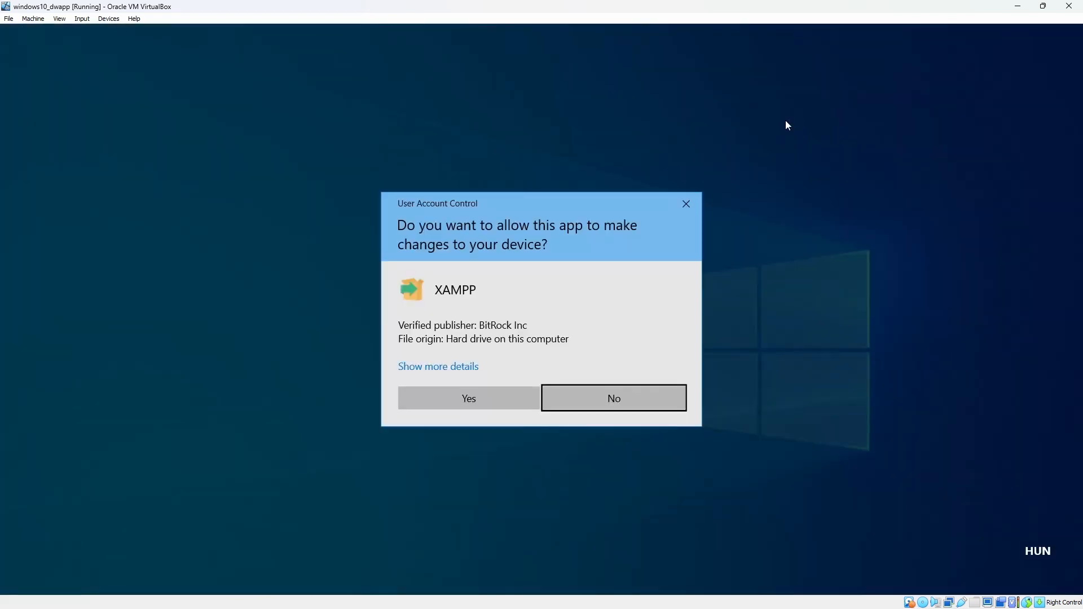
left_click(471, 398)
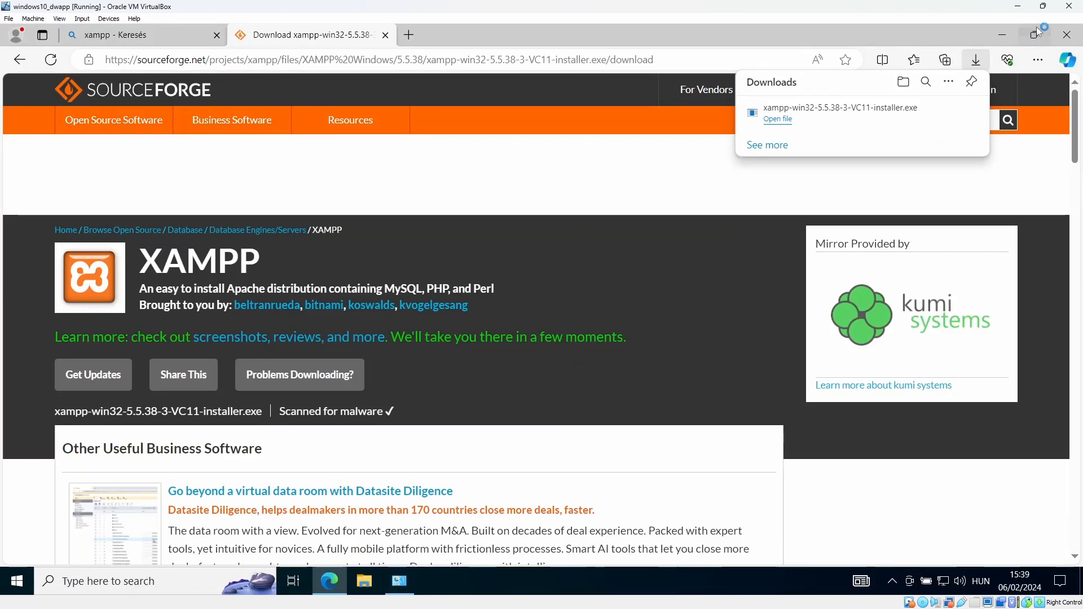
left_click(993, 35)
left_click(862, 34)
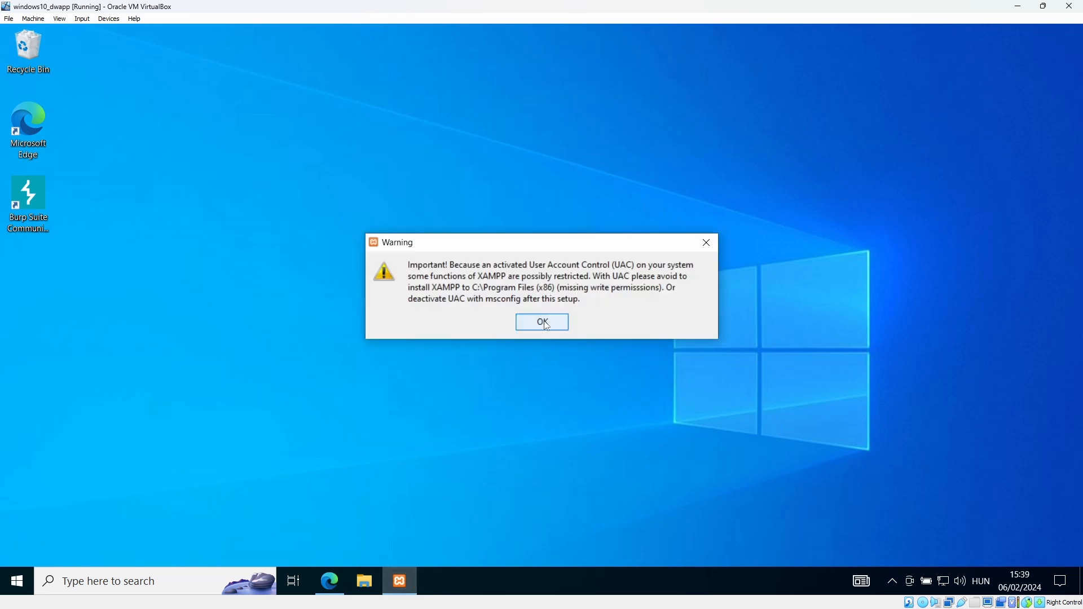
left_click(543, 319)
Keep all components and the default folder, untick Bitnami, and start installing XAMPP
left_click(639, 442)
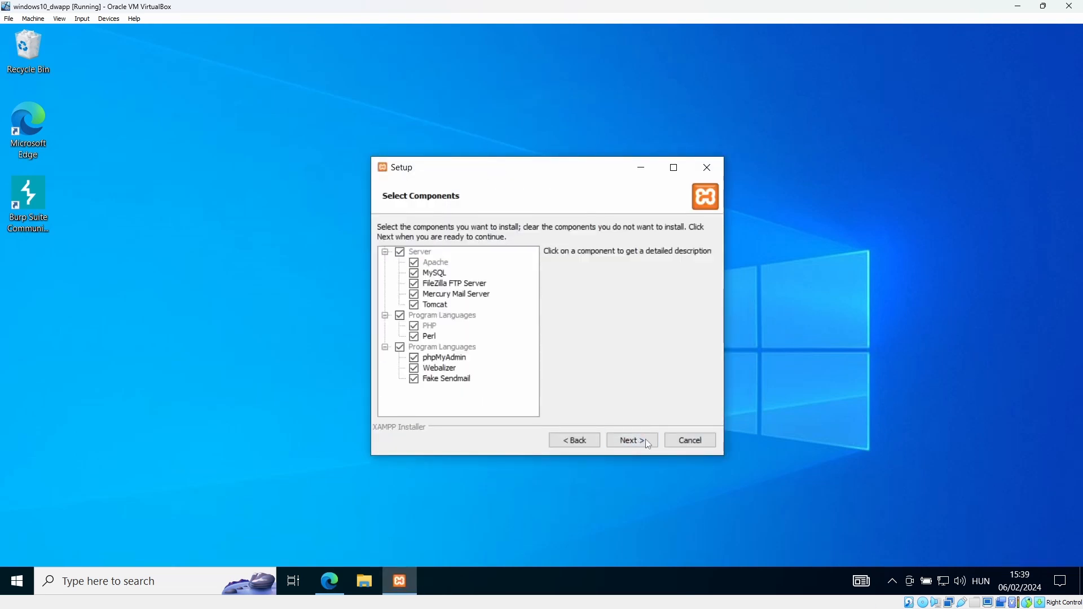
left_click(646, 441)
left_click(647, 443)
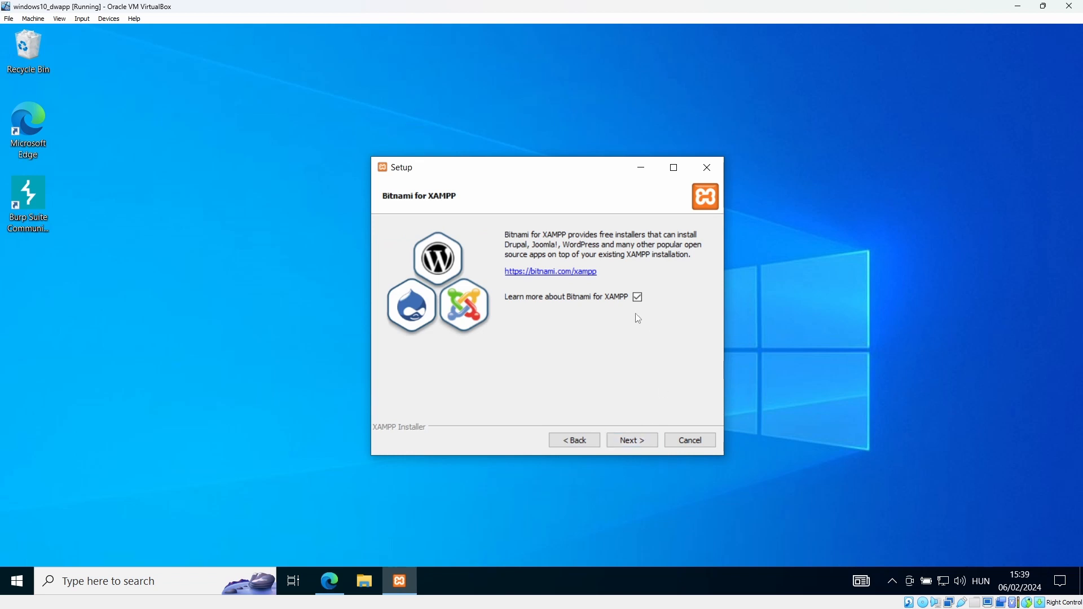
left_click(637, 297)
left_click(636, 439)
left_click(636, 441)
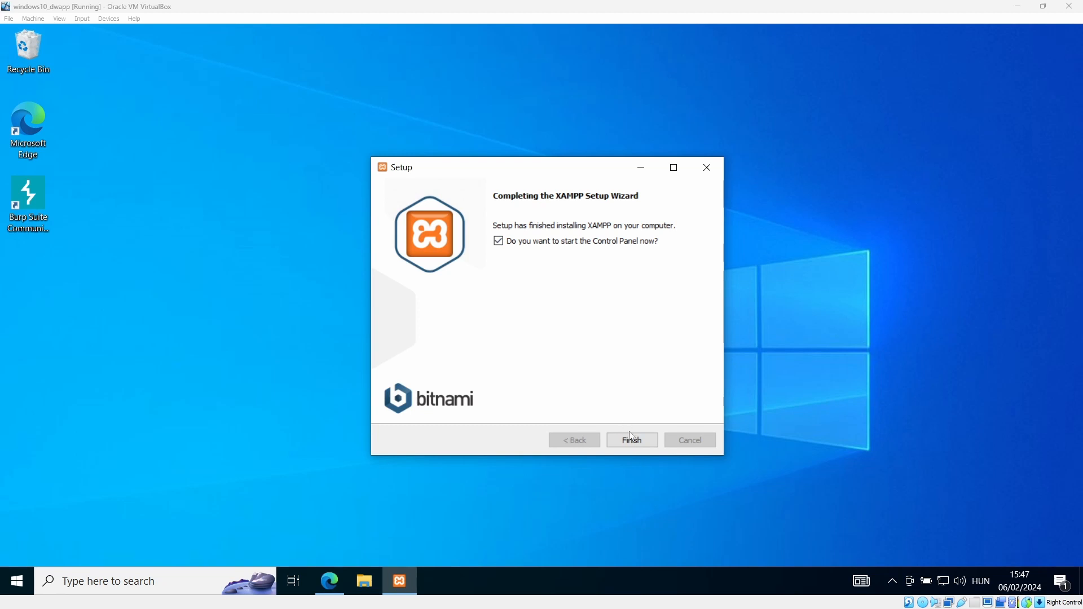
Finish setup with English as the panel language, then start Apache and MySQL
left_click(637, 442)
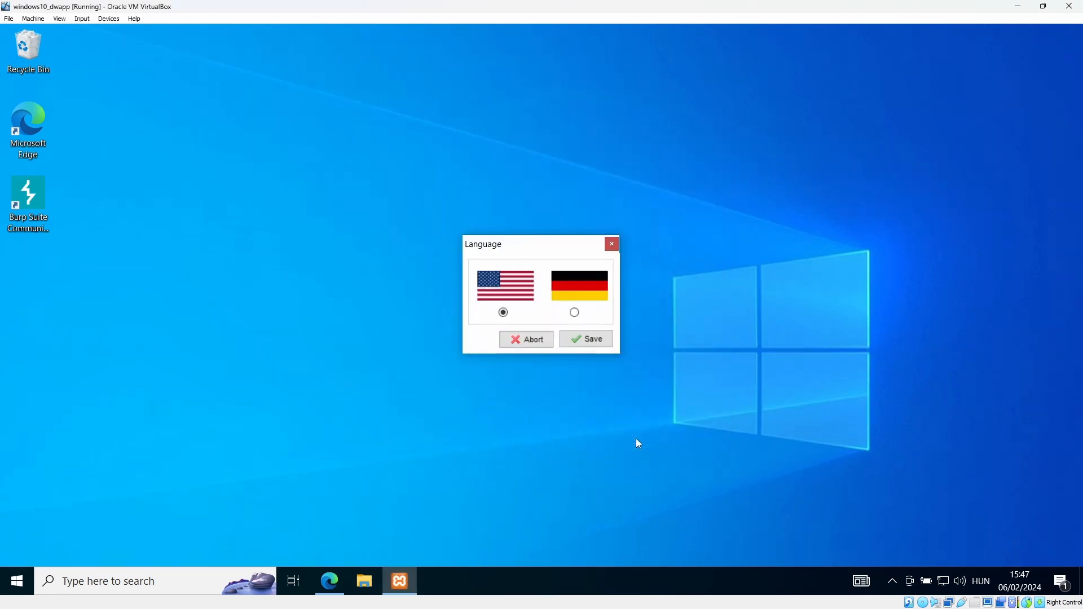
left_click(597, 339)
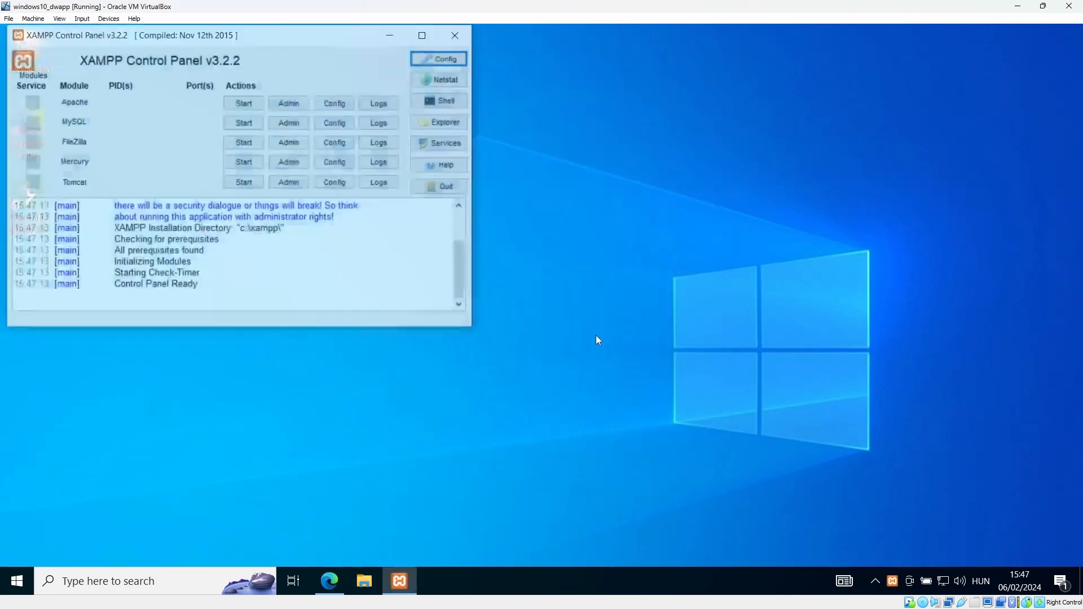
left_click(243, 103)
left_click(244, 124)
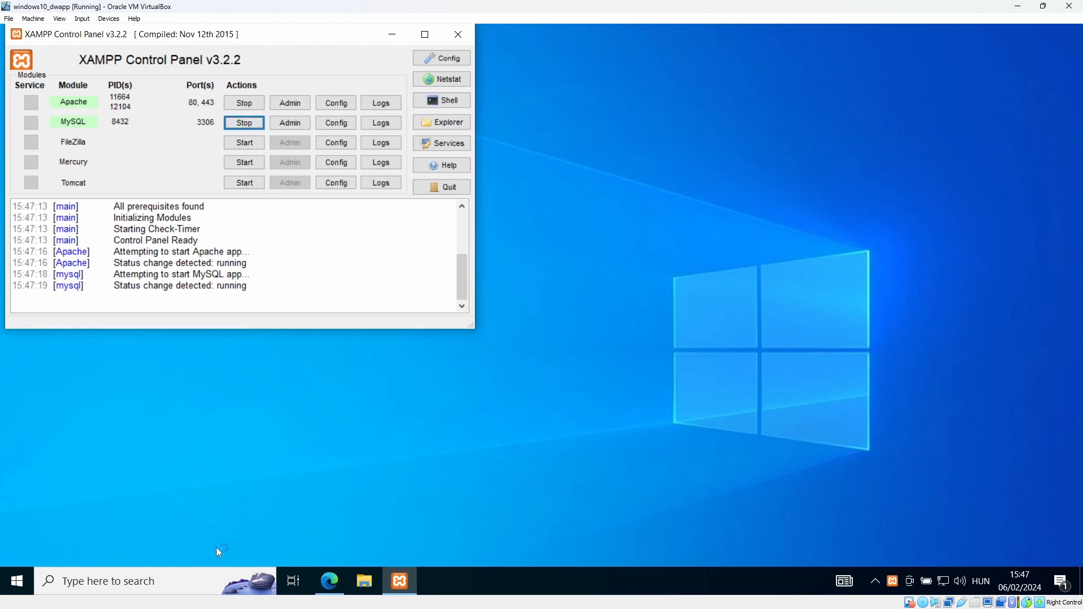
left_click(366, 582)
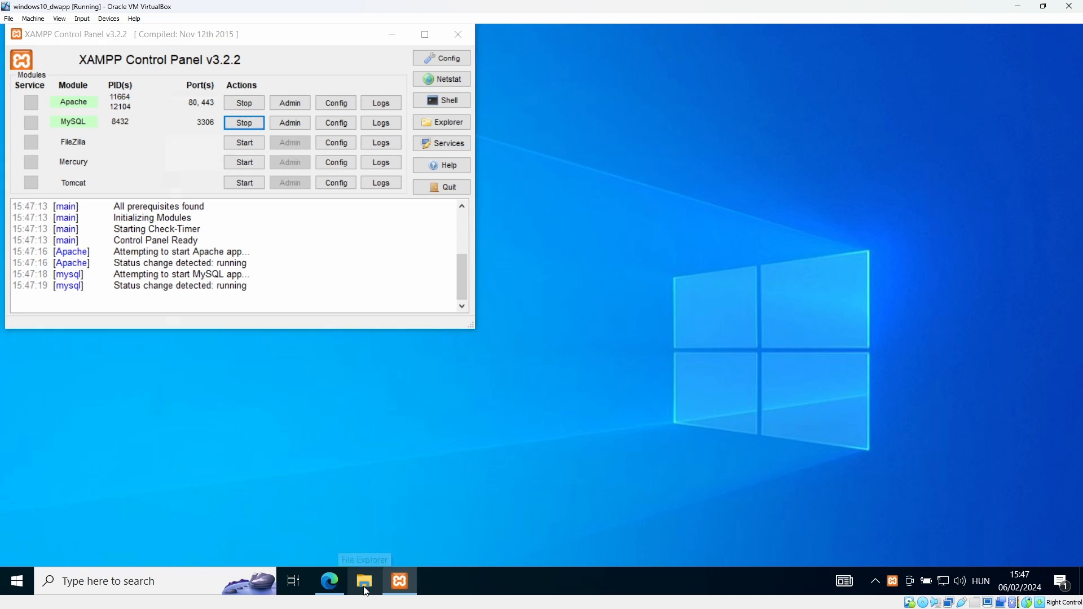
Open C:\xampp\htdocs in File Explorer and drag the window aside
left_click(198, 340)
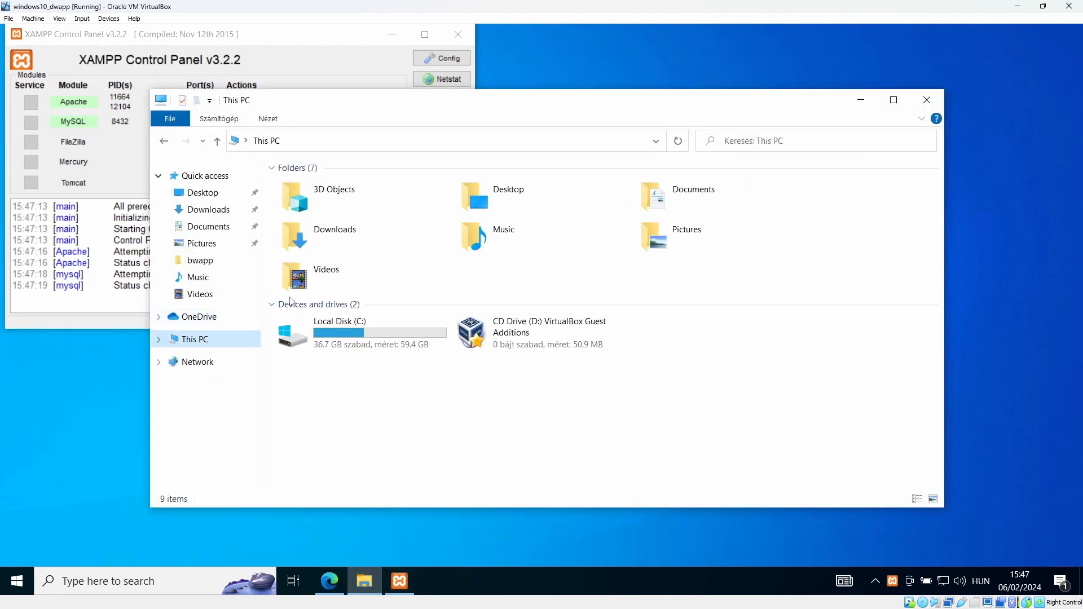
double_click(332, 335)
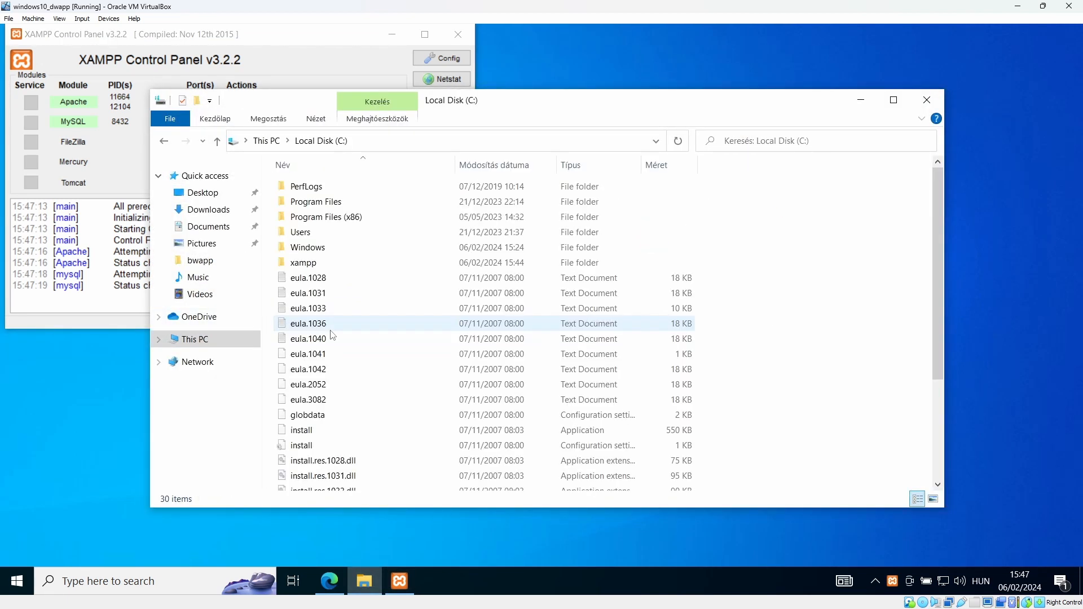
left_click(318, 265)
double_click(318, 265)
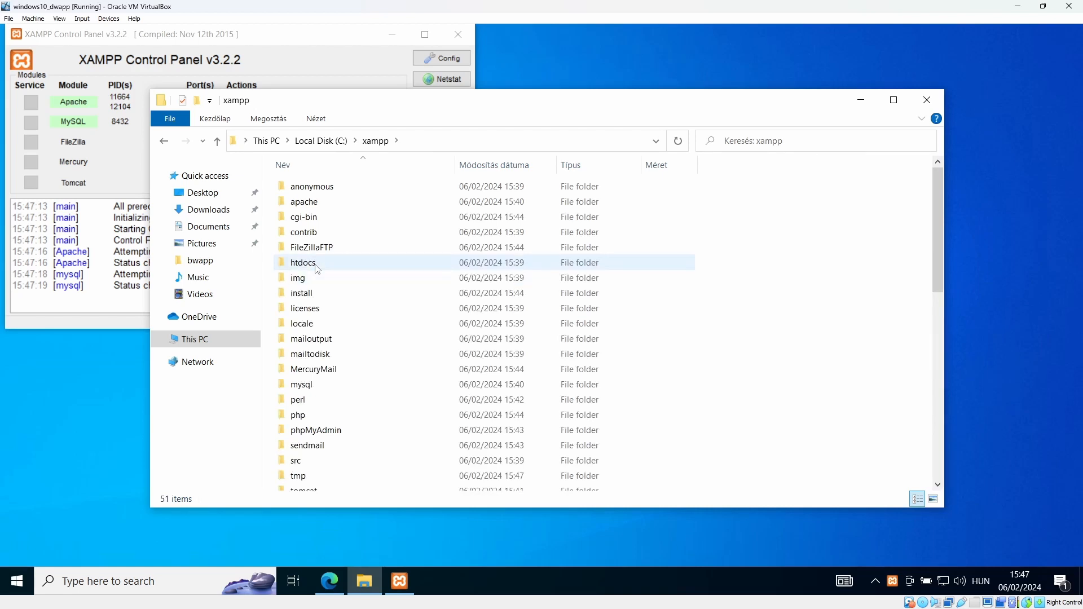
double_click(304, 263)
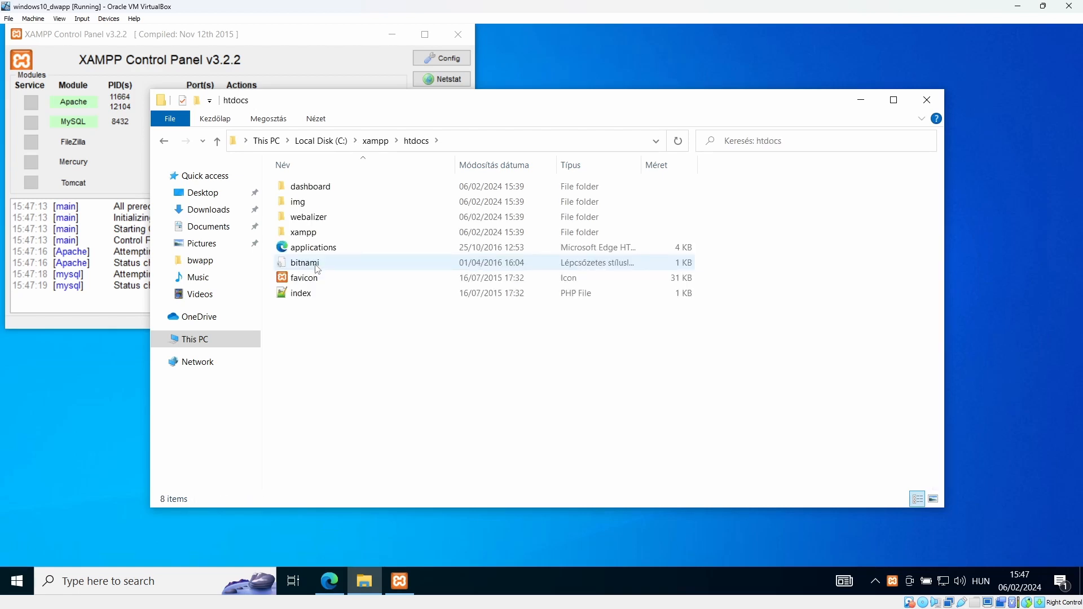
left_click_drag(393, 109, 551, 115)
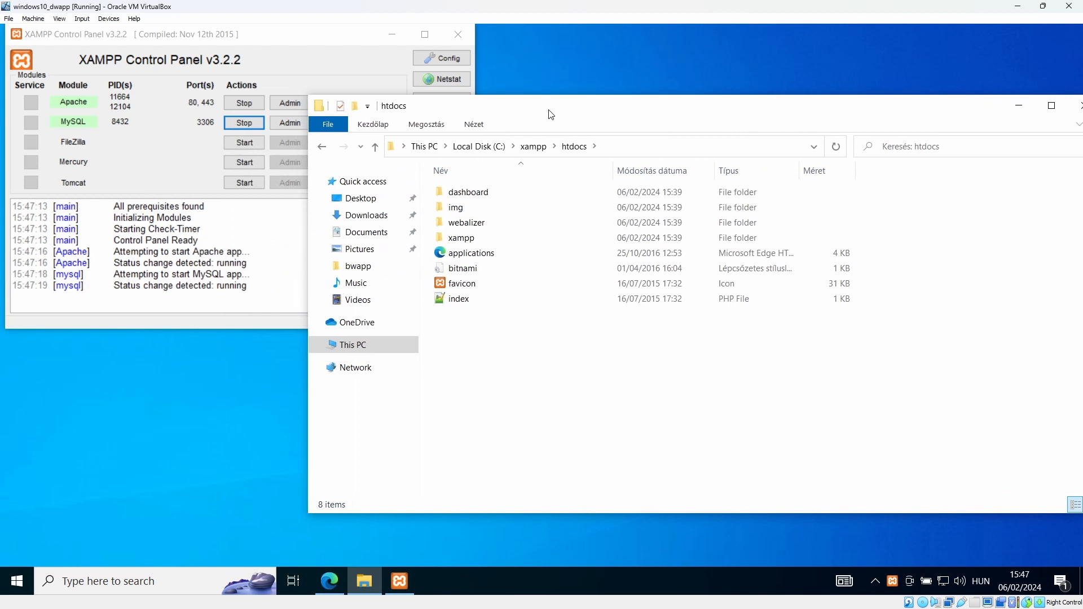
left_click(329, 583)
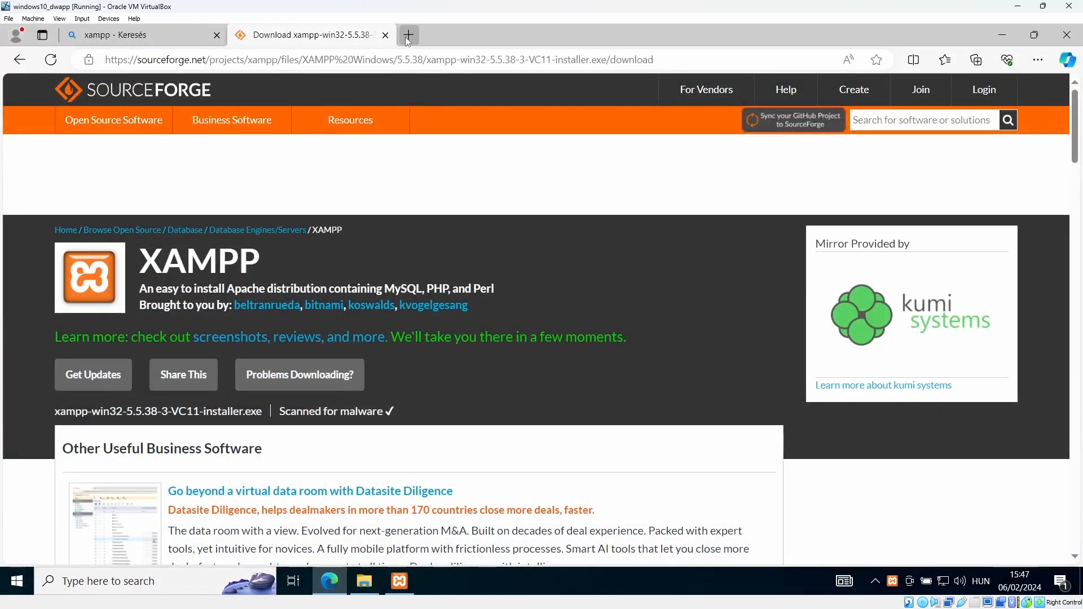
Search 'dwva github' in a new tab and open the digininja/DVWA result
left_click(407, 35)
left_click(418, 60)
type("d")
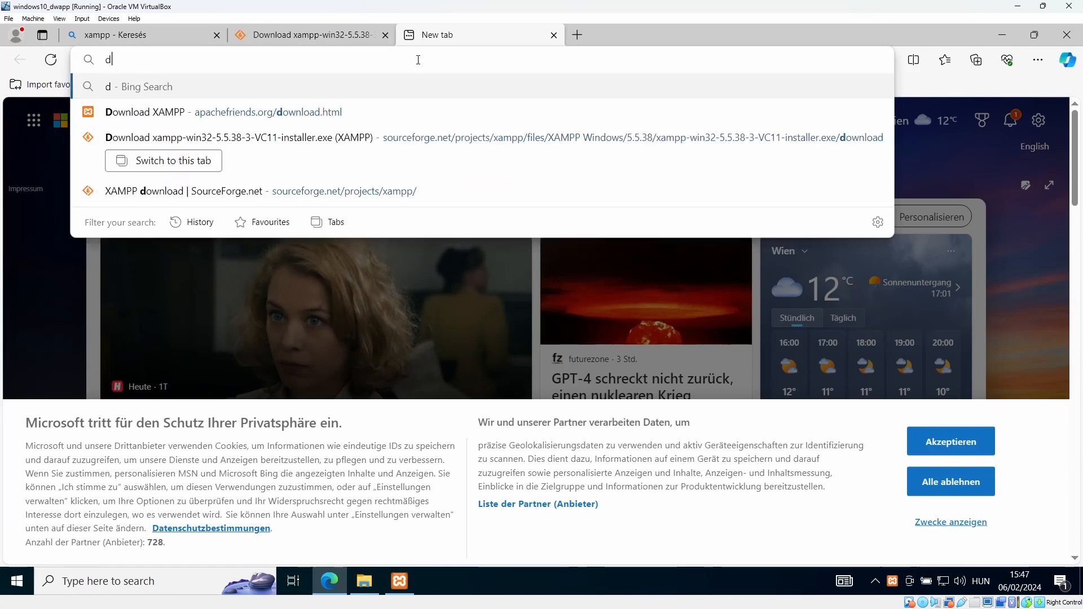
type("wva")
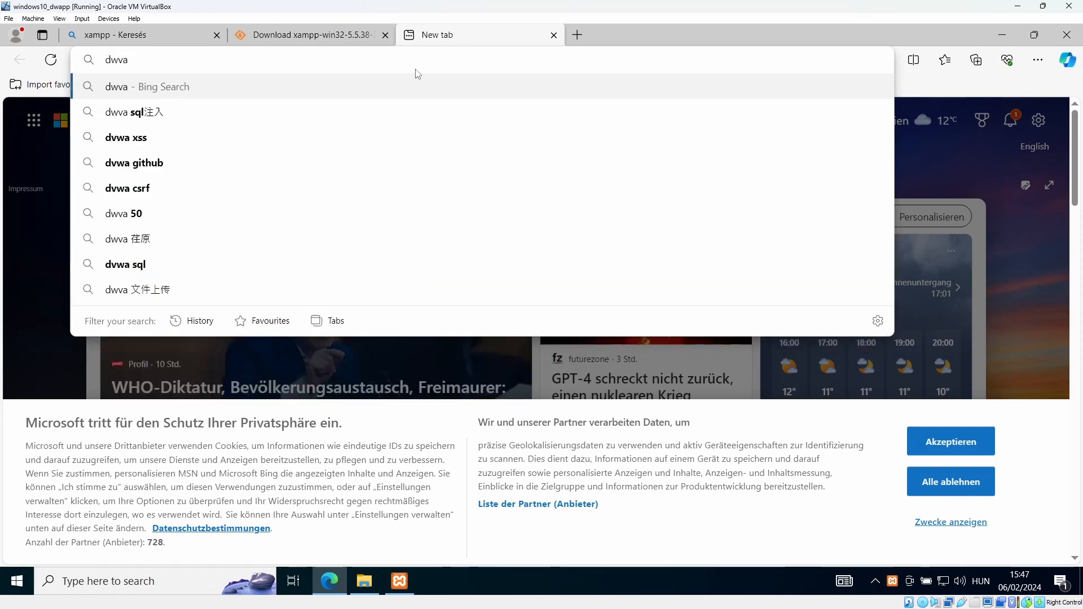
type(" github")
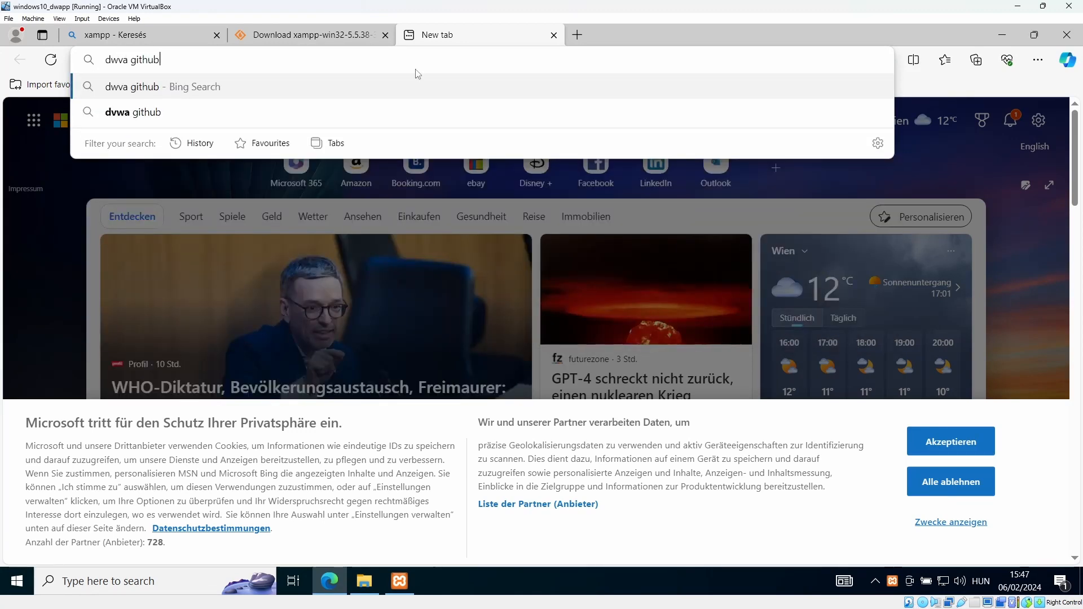
key("Return")
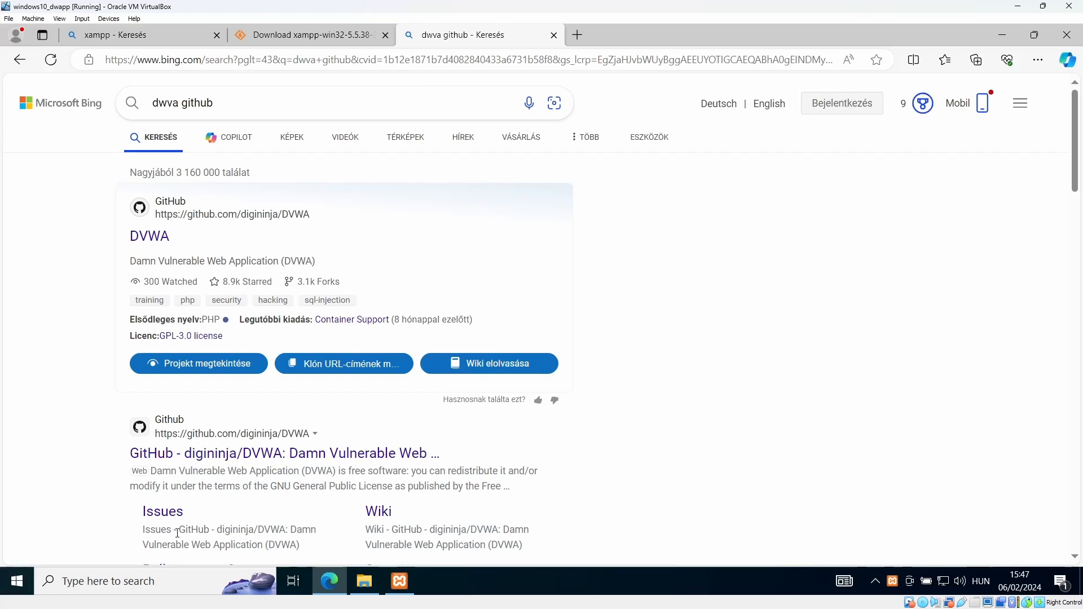
left_click(212, 459)
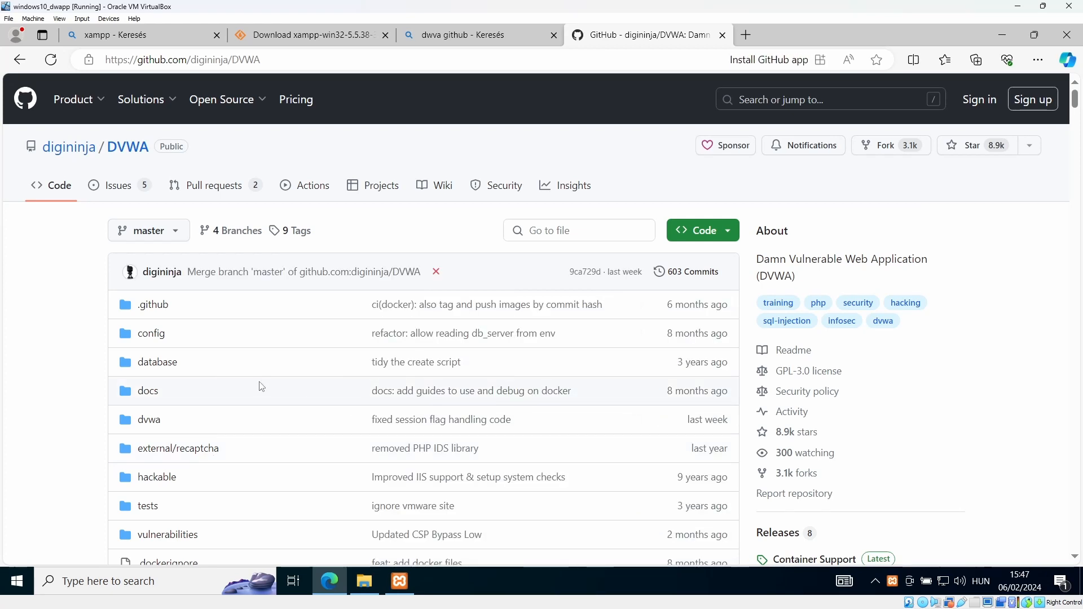
Download the digininja/DVWA repository as DVWA-master.zip, hiding the Edge mobile-app promo
left_click(727, 242)
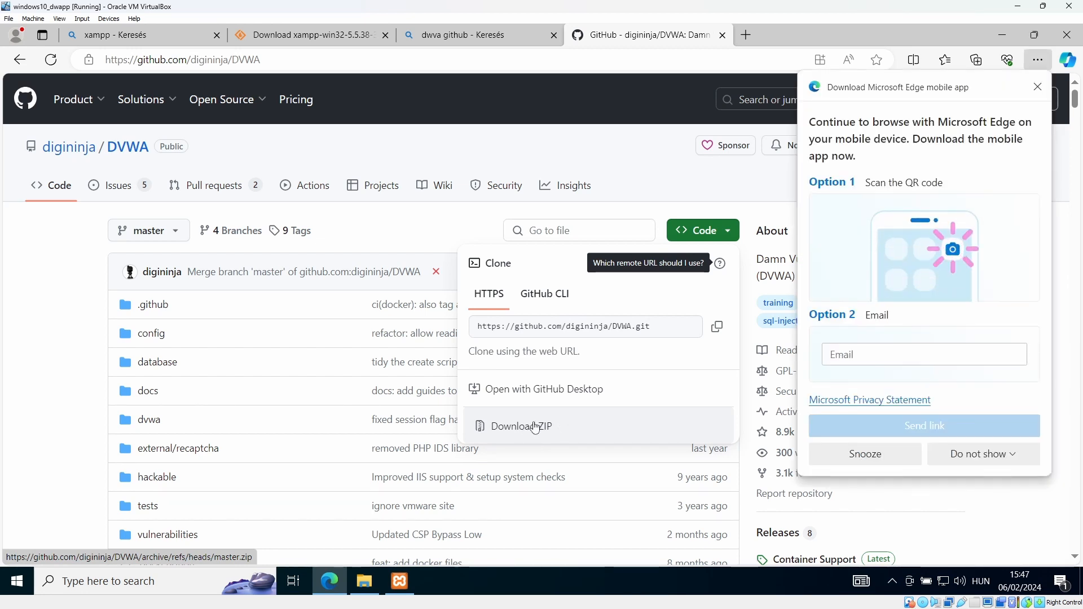
left_click(972, 460)
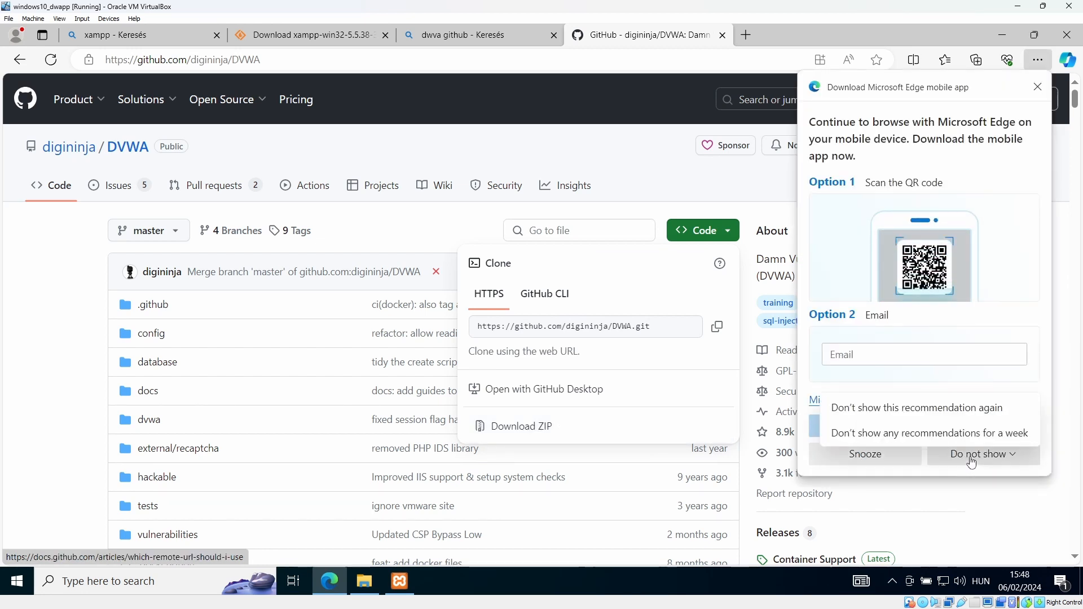
left_click(927, 409)
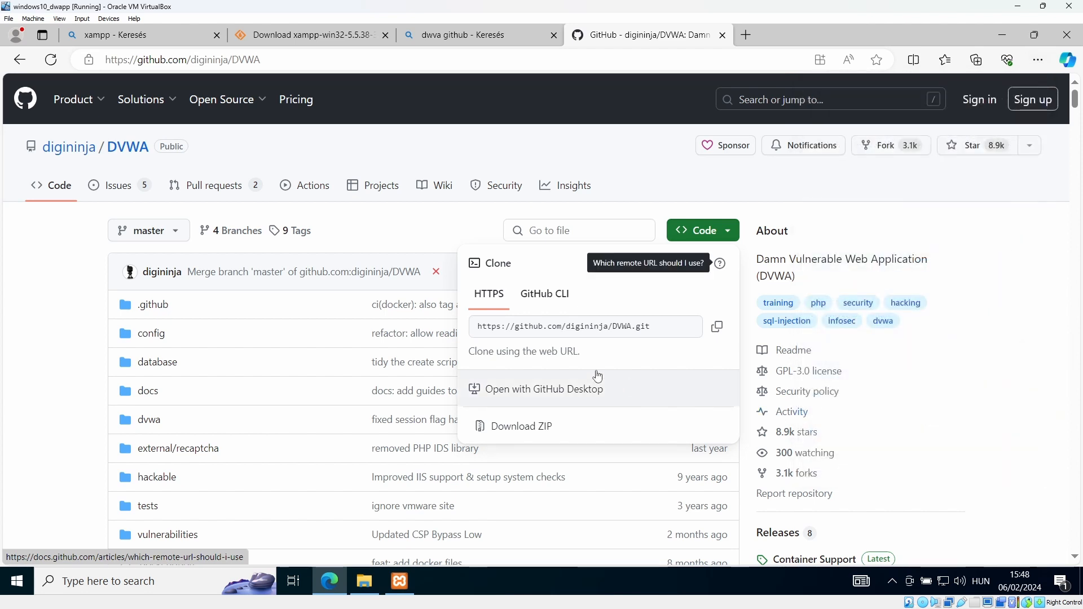
left_click(584, 429)
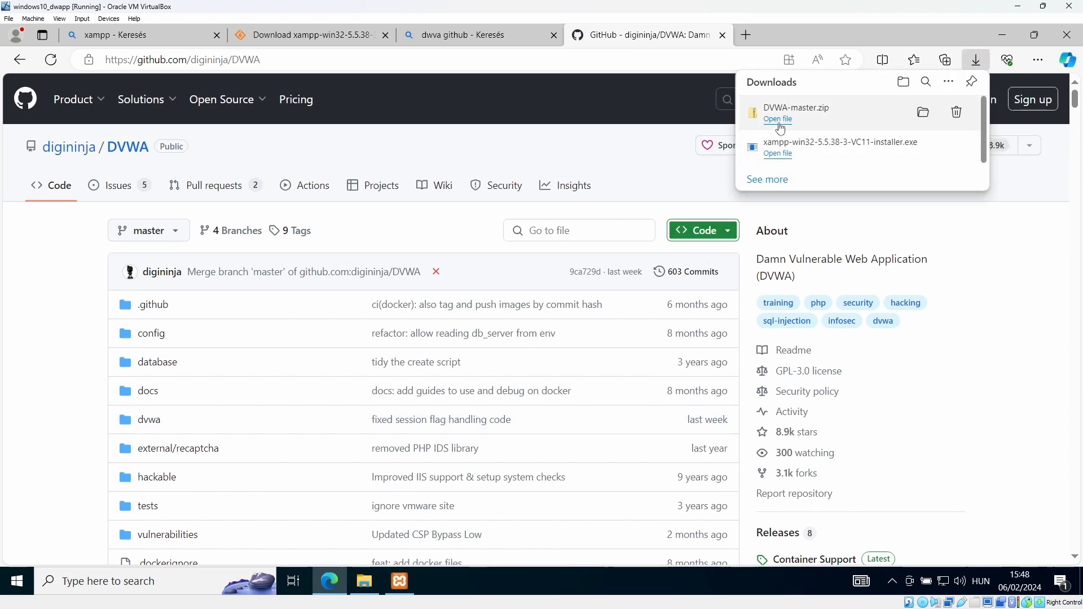
Extract DVWA-master.zip into the suggested Downloads\DVWA-master folder
left_click(925, 113)
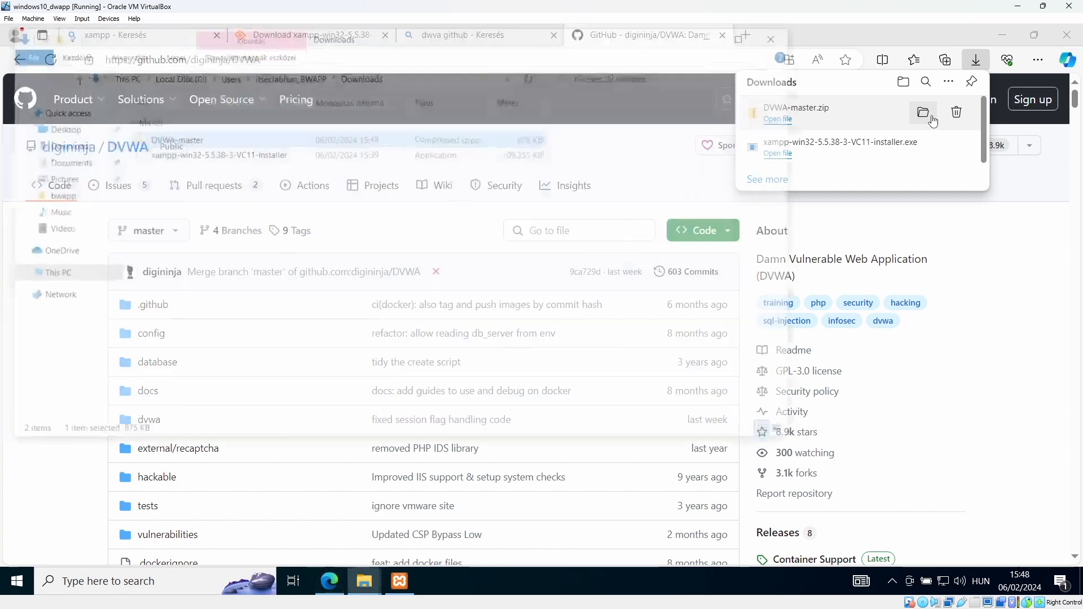
right_click(162, 140)
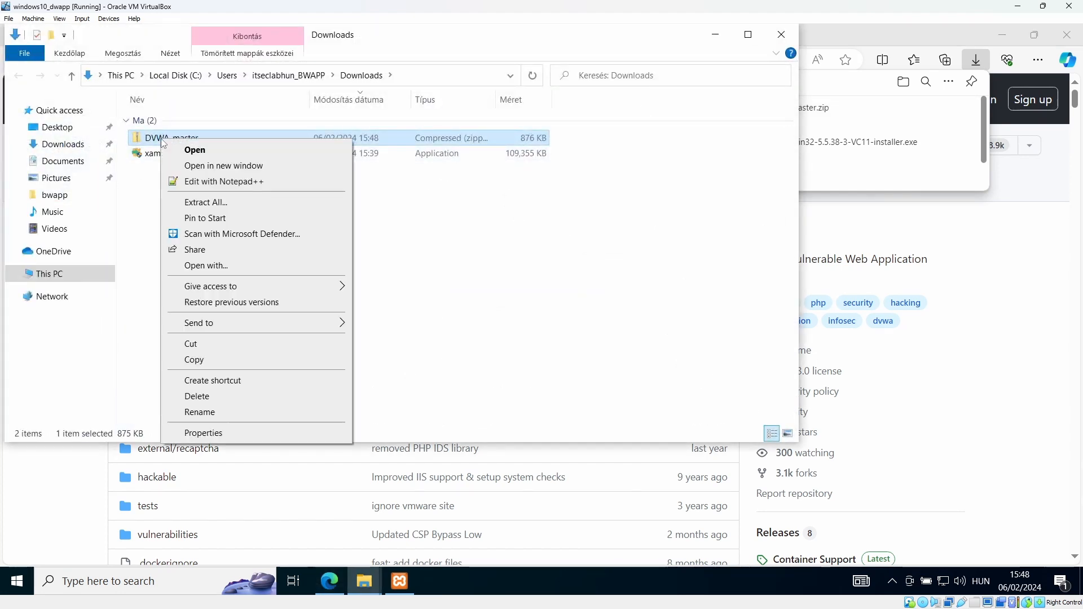
left_click(226, 203)
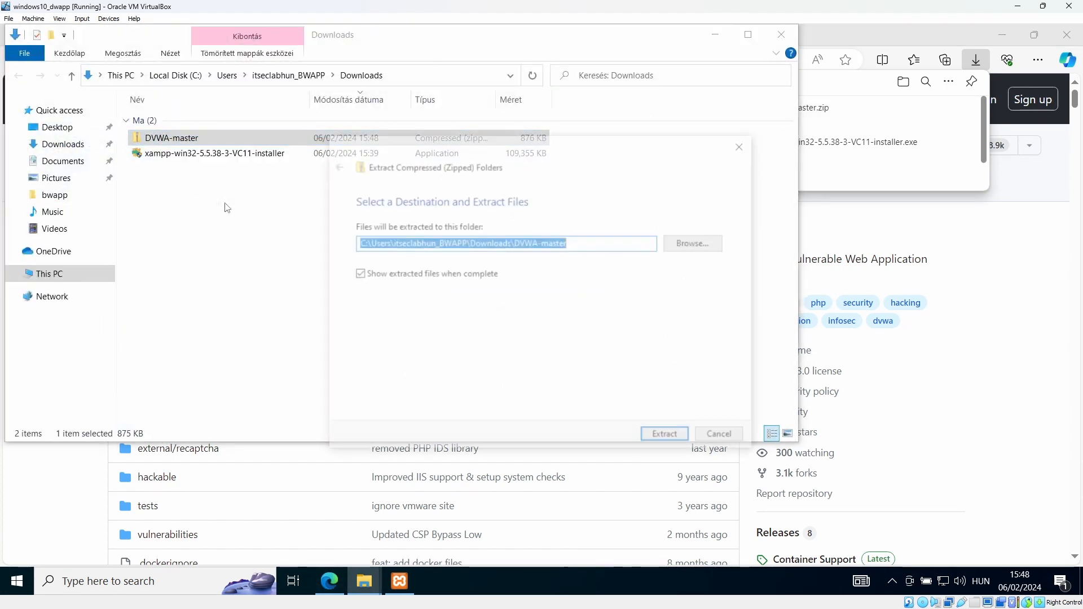
left_click(668, 433)
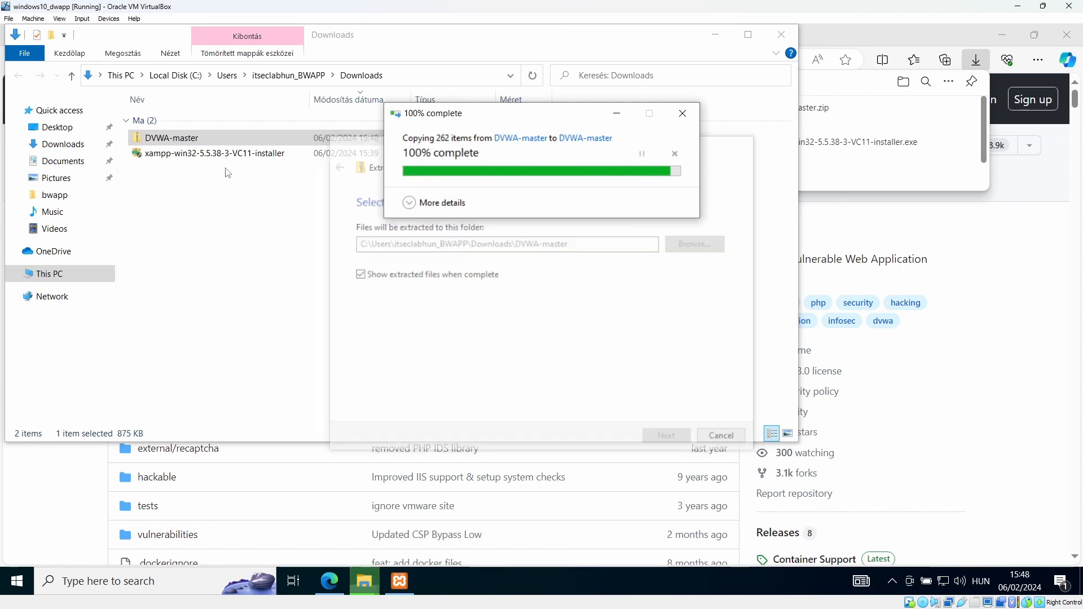
left_click(791, 51)
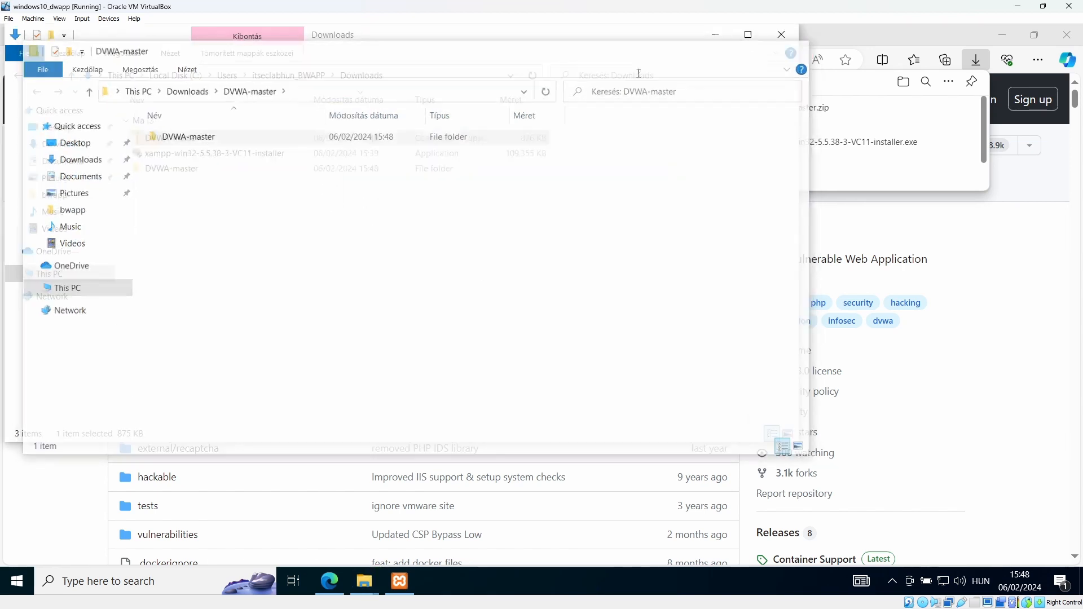
Copy the extracted DVWA-master folder from Downloads\DVWA-master
double_click(181, 169)
double_click(159, 121)
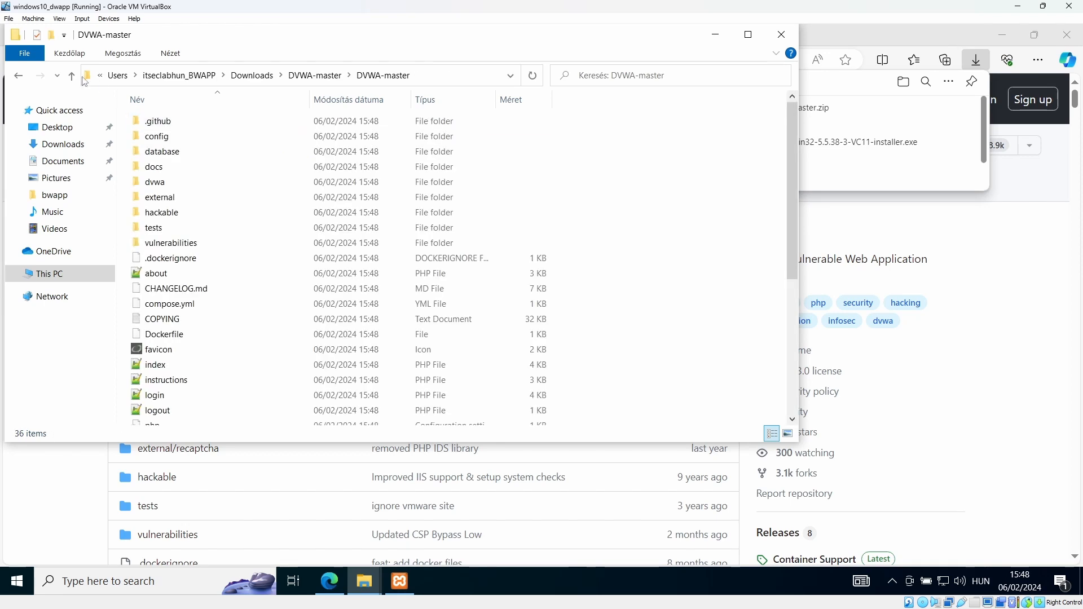
left_click(19, 79)
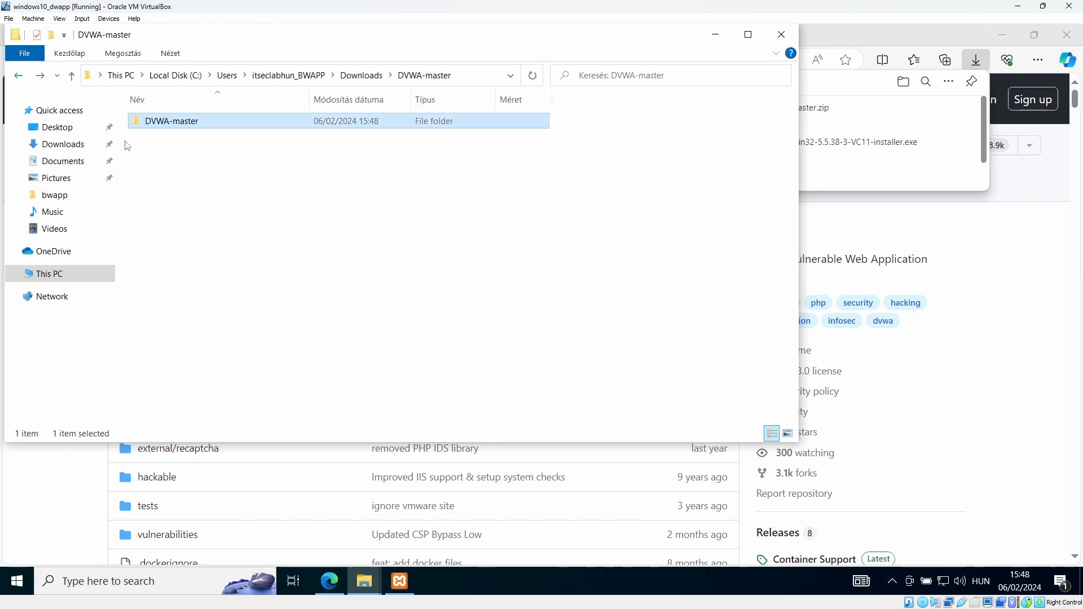
right_click(169, 130)
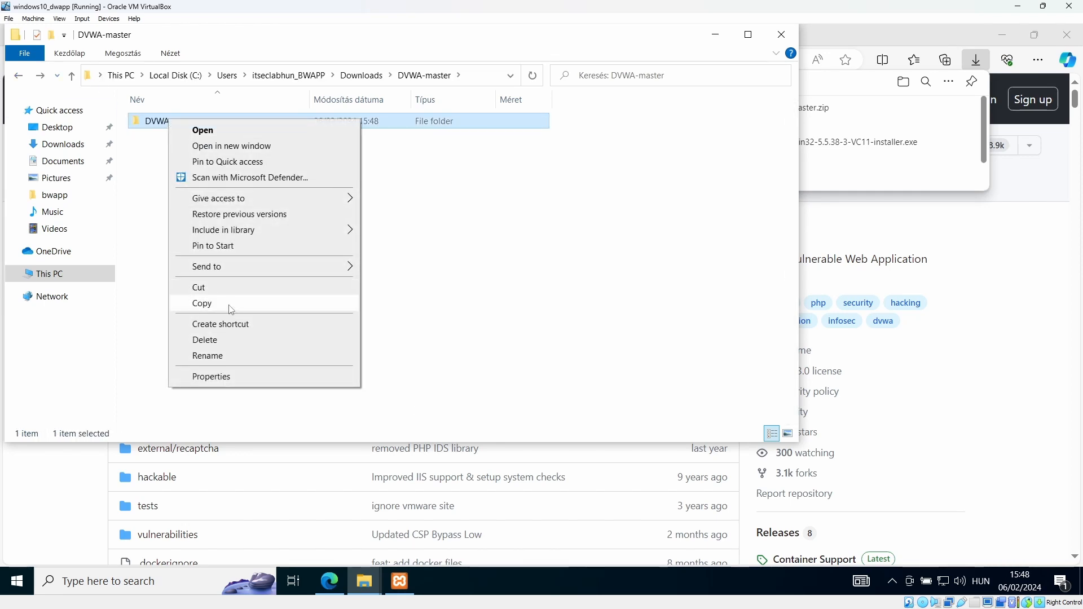
left_click(246, 309)
Navigate to C:\xampp\htdocs via This PC and Local Disk (C:)
left_click(54, 275)
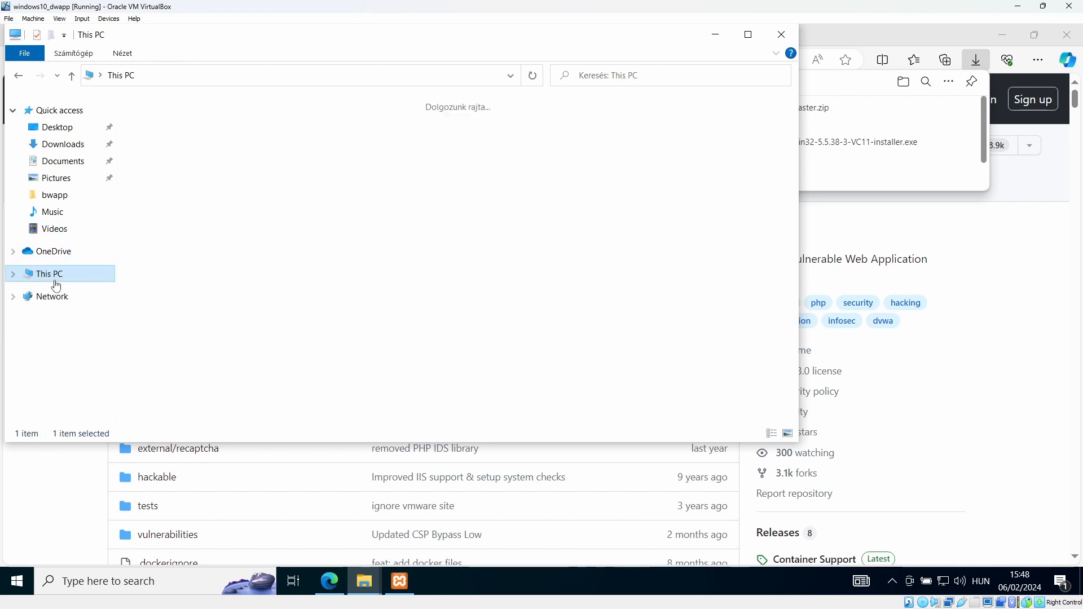
left_click(226, 286)
double_click(227, 286)
double_click(166, 196)
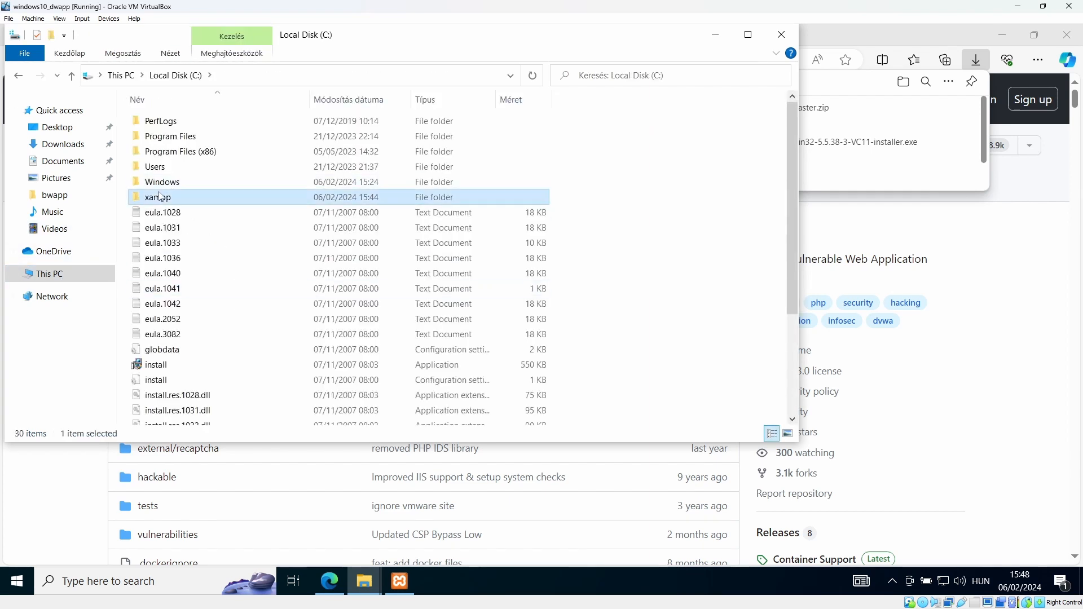
double_click(161, 196)
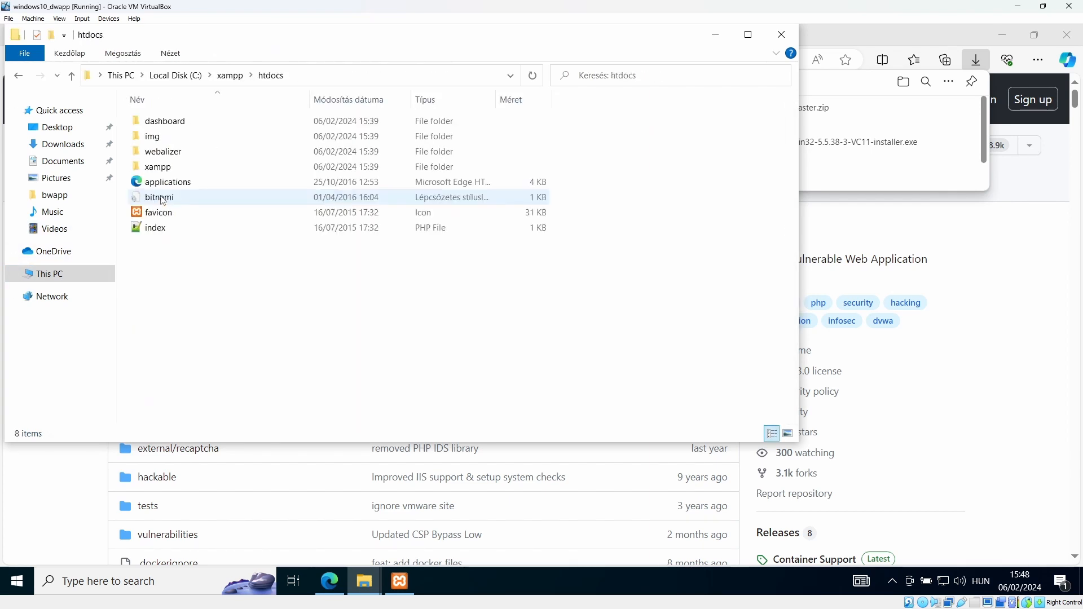
Paste DVWA-master into htdocs, keeping the folder name DVWA-master
right_click(187, 269)
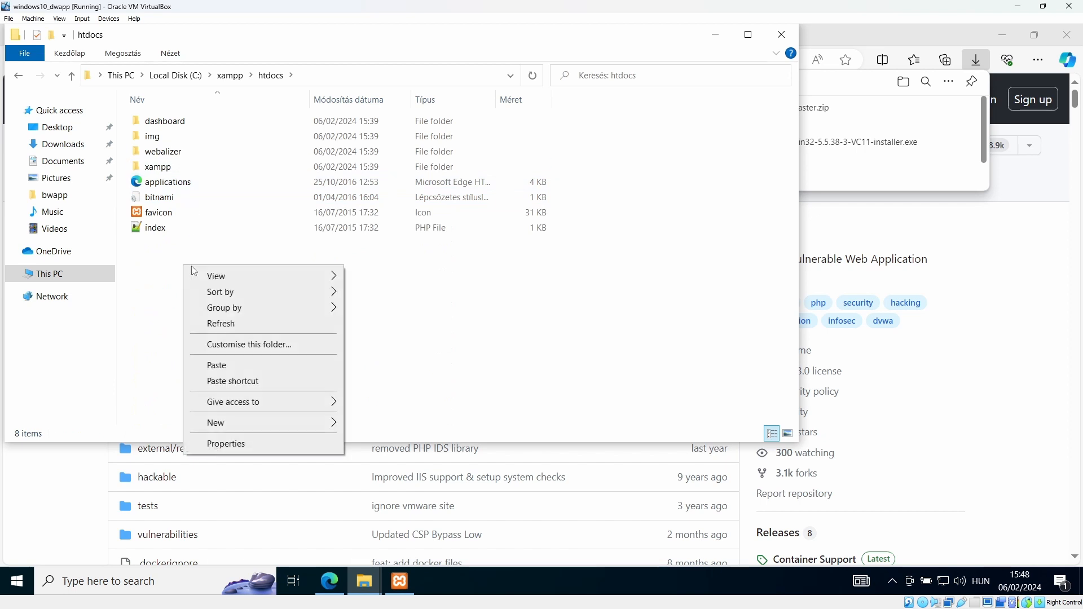
left_click(222, 369)
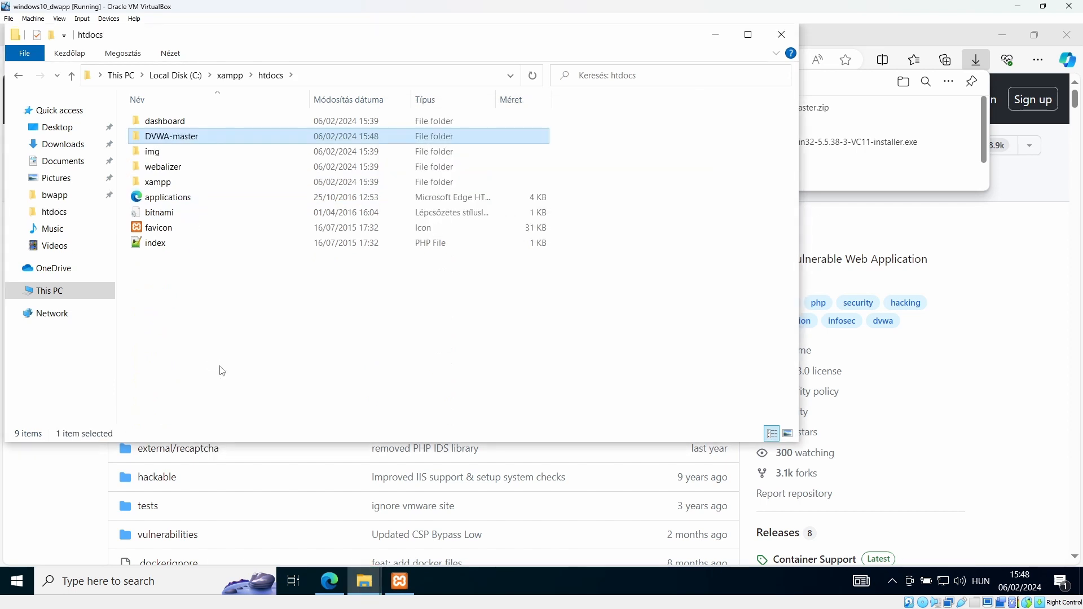
right_click(182, 136)
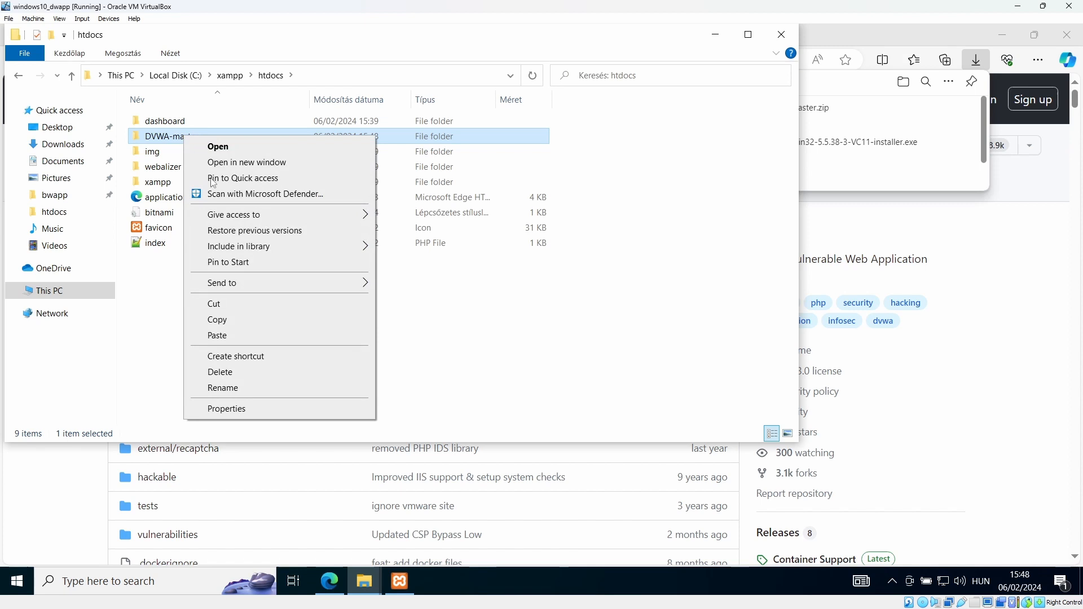
left_click(226, 388)
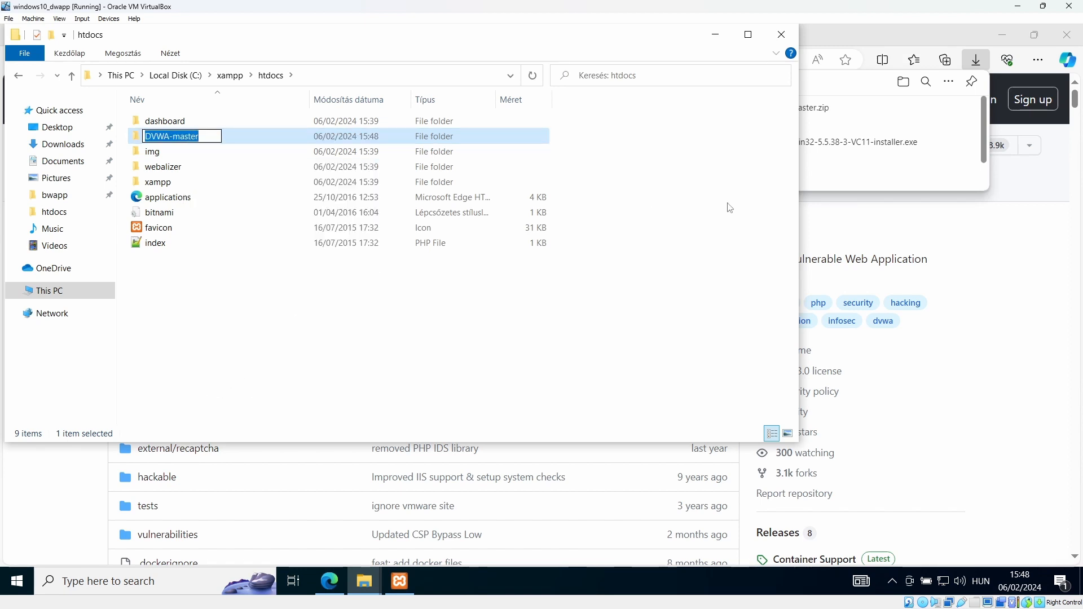
left_click(884, 35)
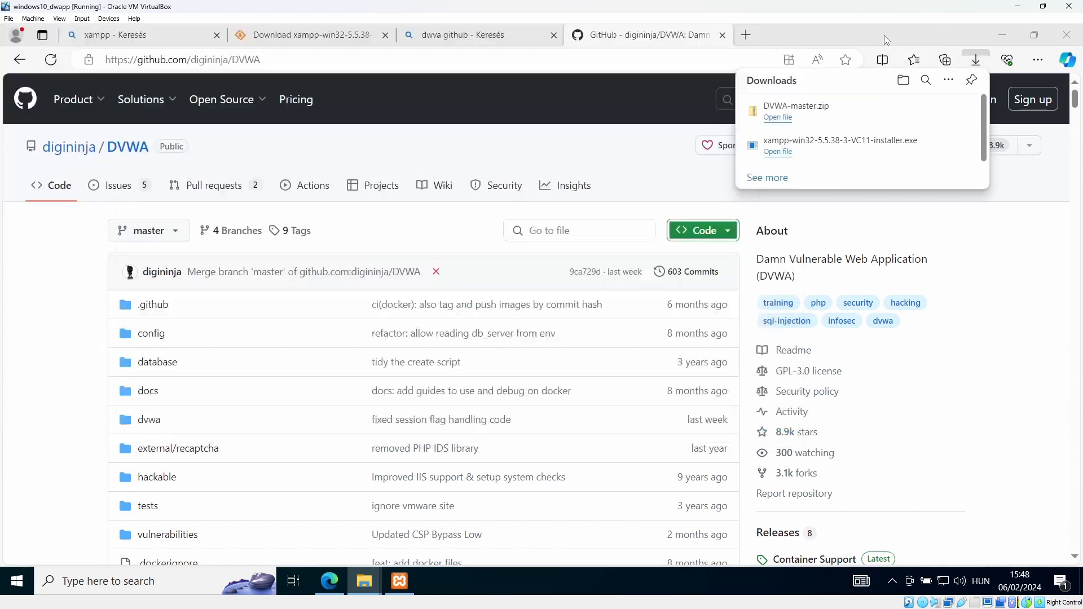
Load localhost in a new Edge tab
left_click(715, 34)
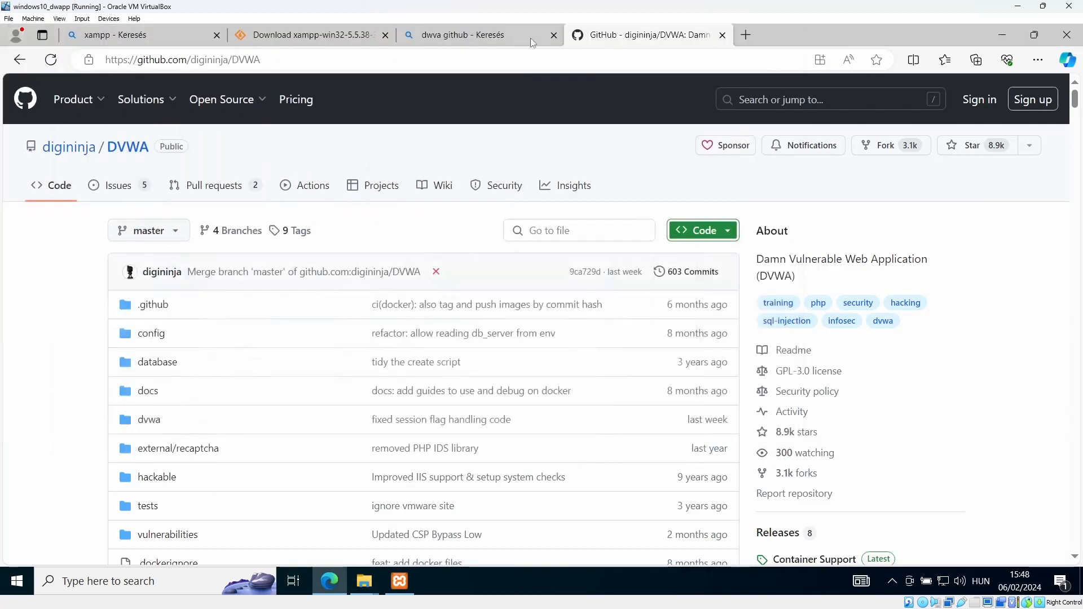
left_click(745, 35)
left_click(620, 64)
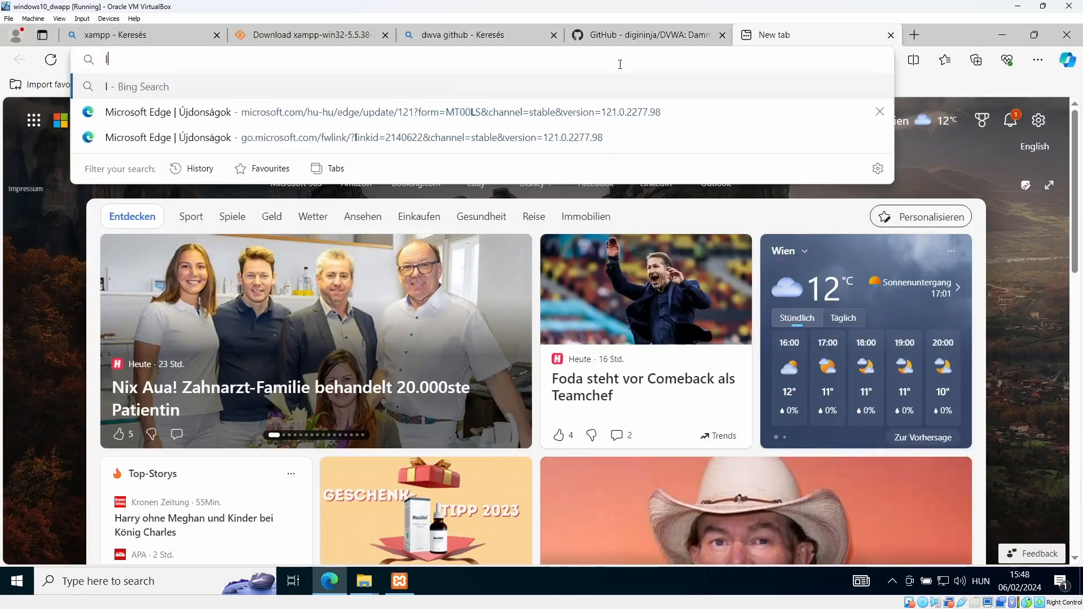
type("localhost")
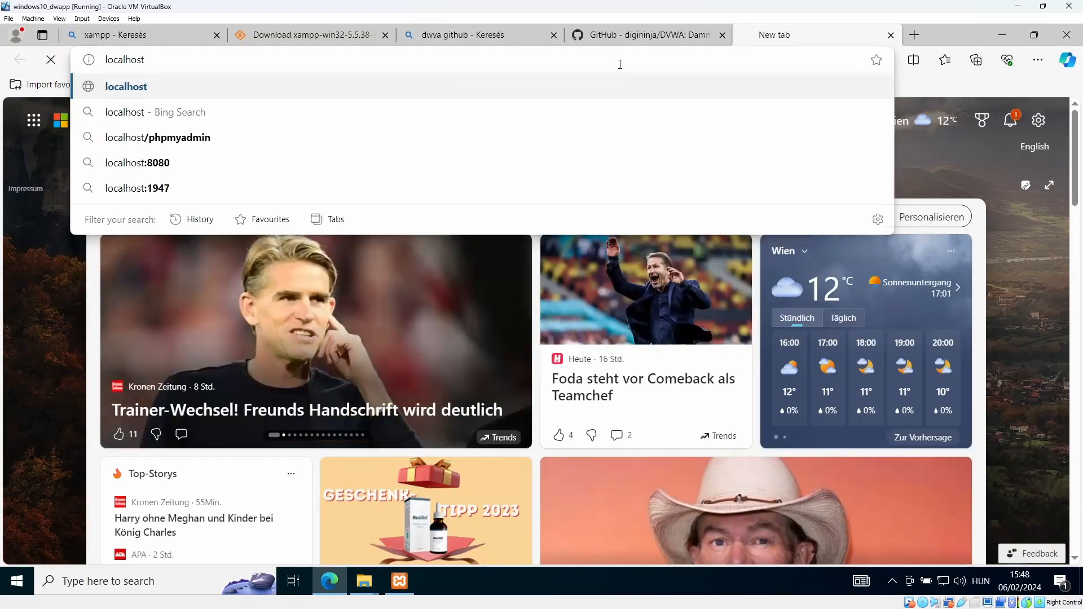
key("Return")
Go to localhost/DVWA-master and view its missing config file error
left_click_drag(206, 58, 150, 67)
key("ctrl+v")
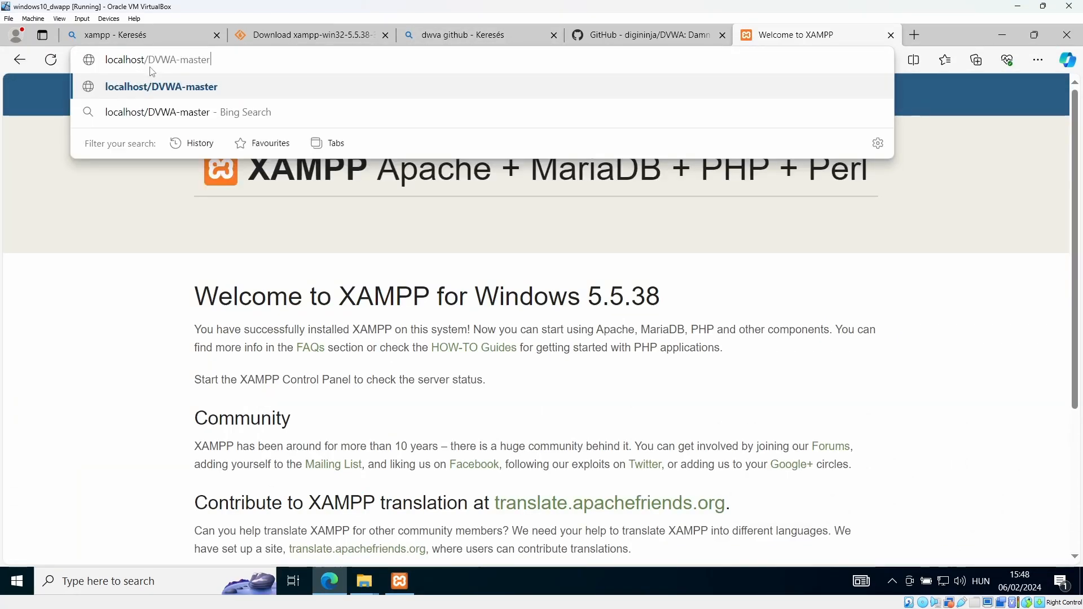
key("Return")
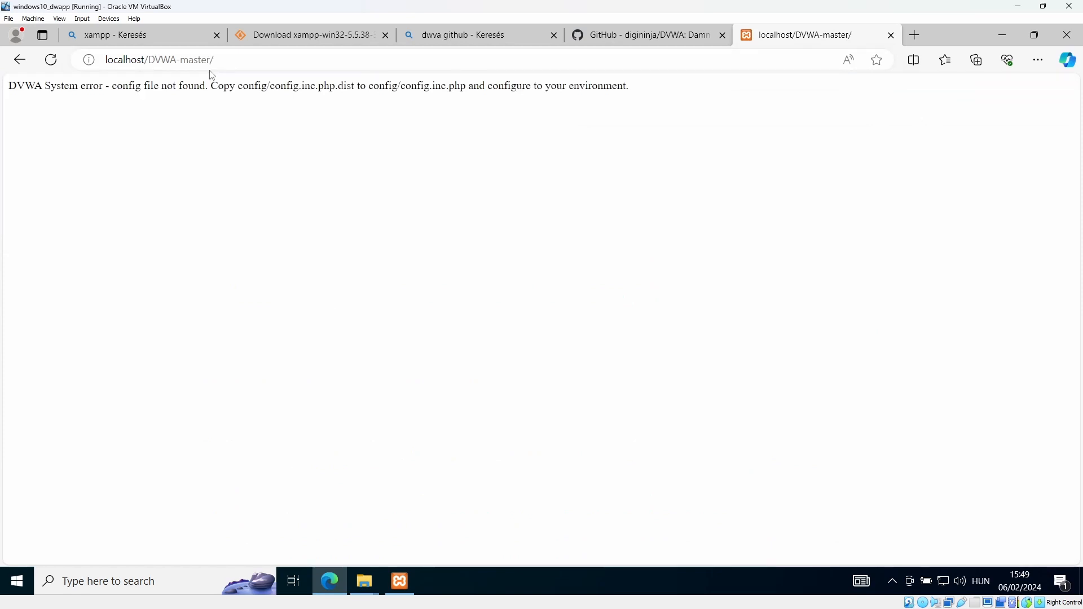
left_click_drag(55, 85, 673, 108)
left_click(607, 145)
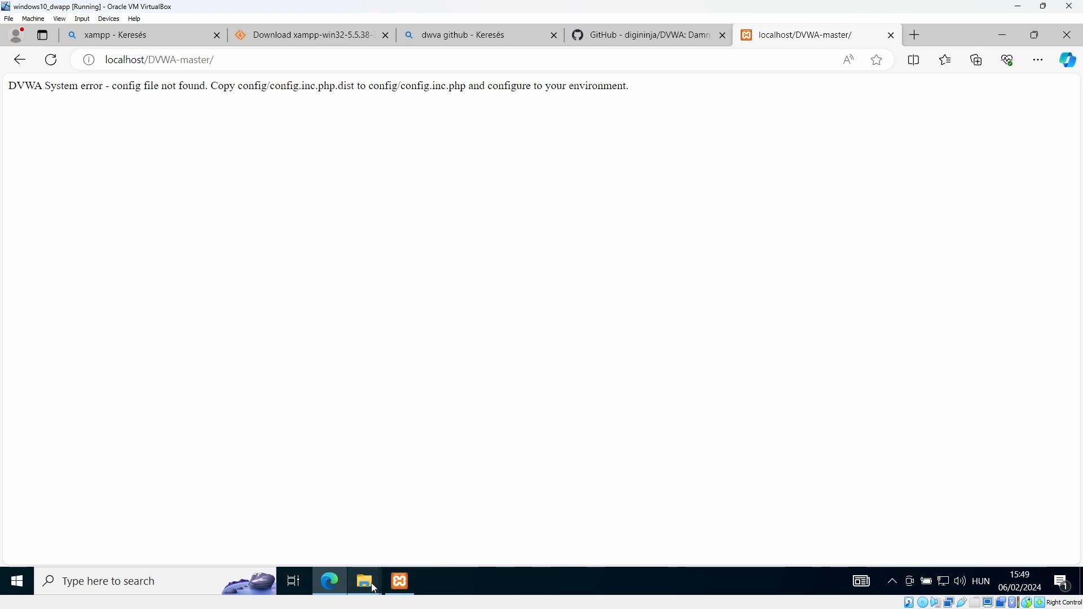
Open DVWA-master\config\config.inc.php.dist in Notepad++
mouse_move(374, 588)
left_click(411, 542)
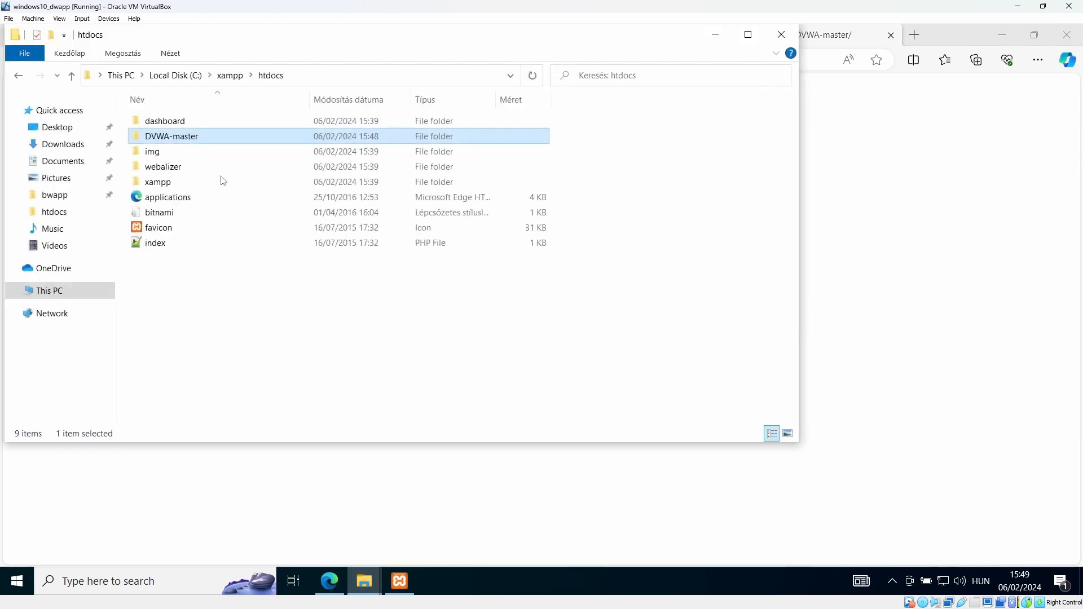
double_click(186, 136)
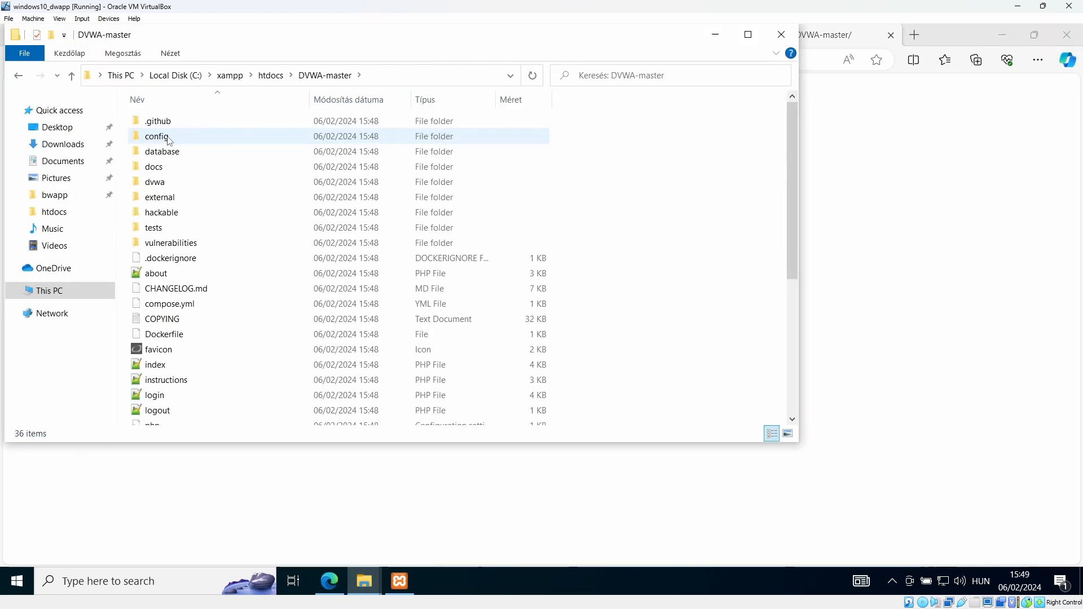
double_click(169, 141)
right_click(172, 122)
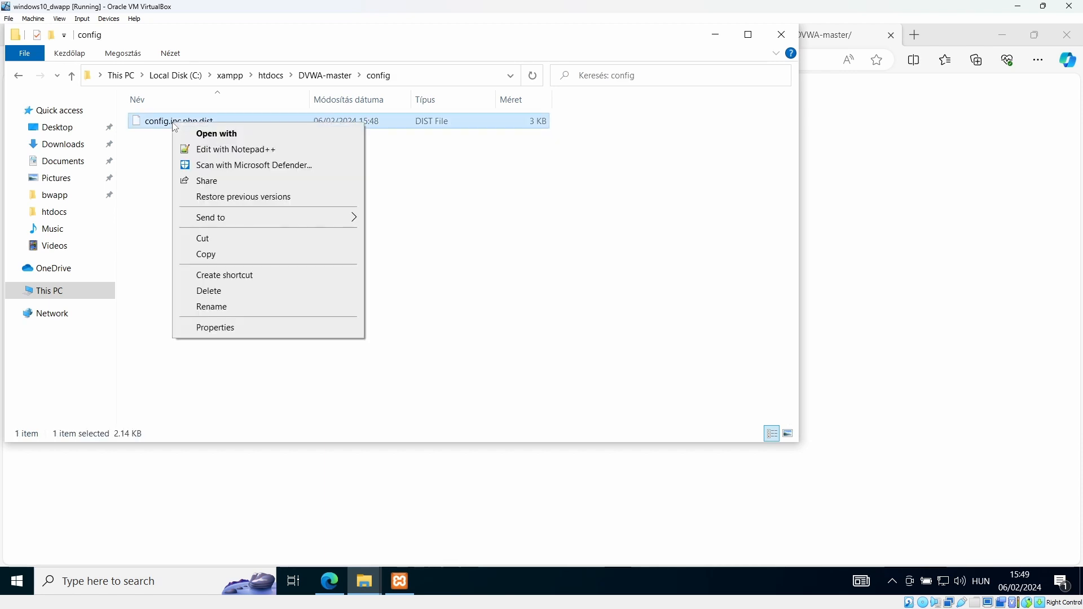
left_click(217, 150)
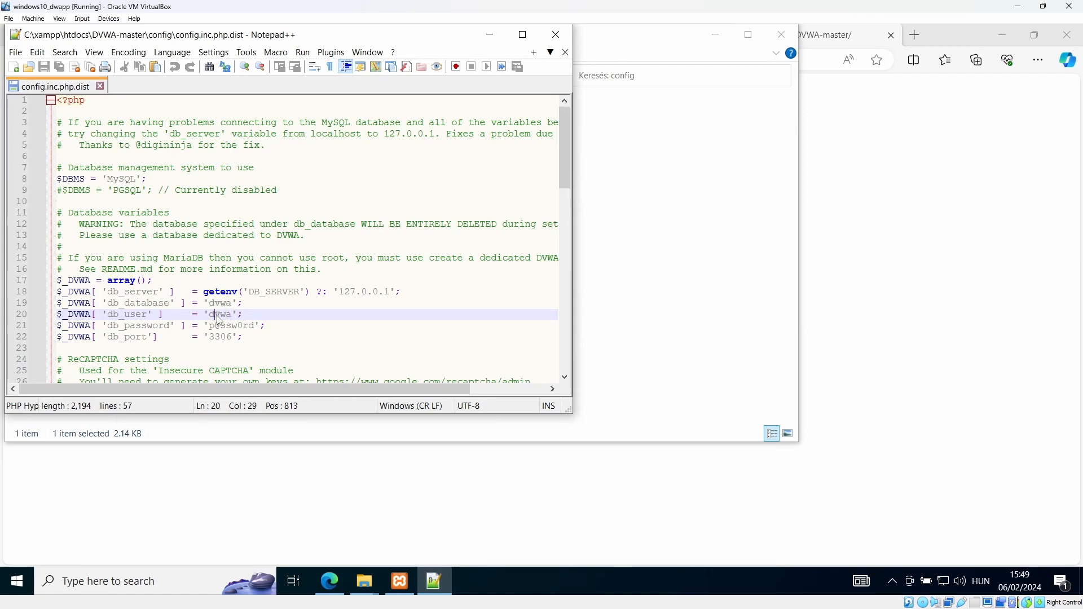
Replace the db_user value 'dvwa' on line 20 with 'root'
double_click(217, 314)
key("Down")
key("Up")
key("BackSpace")
key("BackSpace")
key("BackSpace")
key("BackSpace")
type("root")
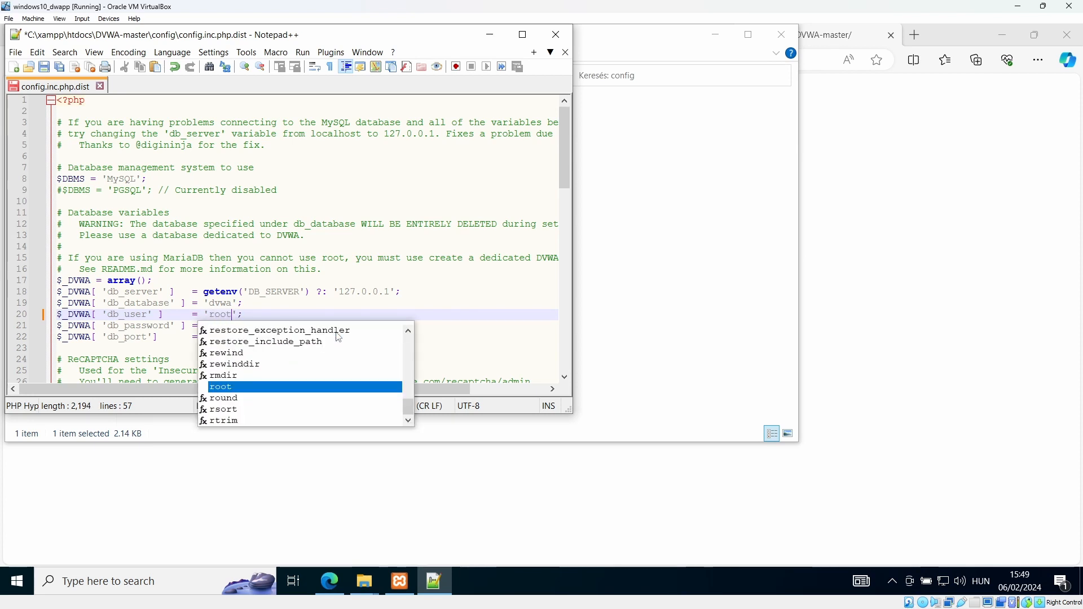
left_click(340, 284)
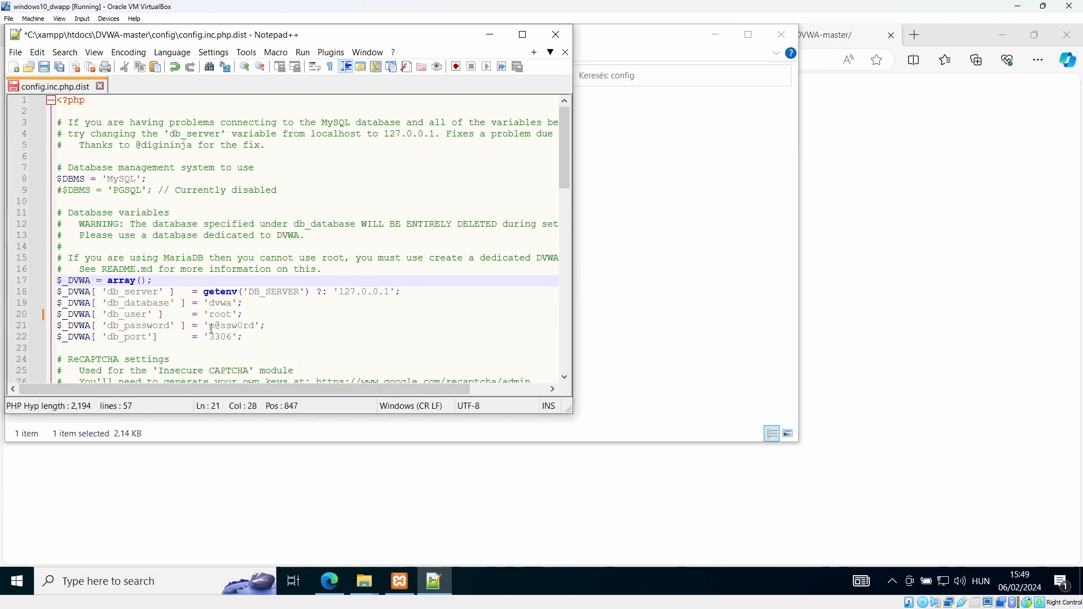
Clear the db_password value so it is blank, then save config.inc.php.dist
left_click_drag(212, 330, 254, 329)
key("BackSpace")
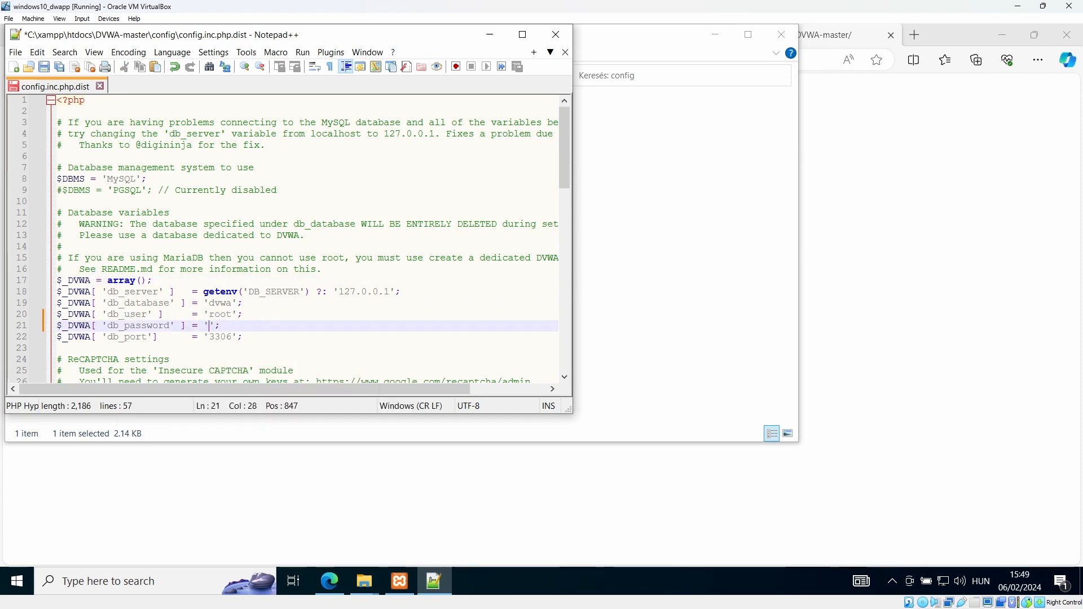
left_click(16, 52)
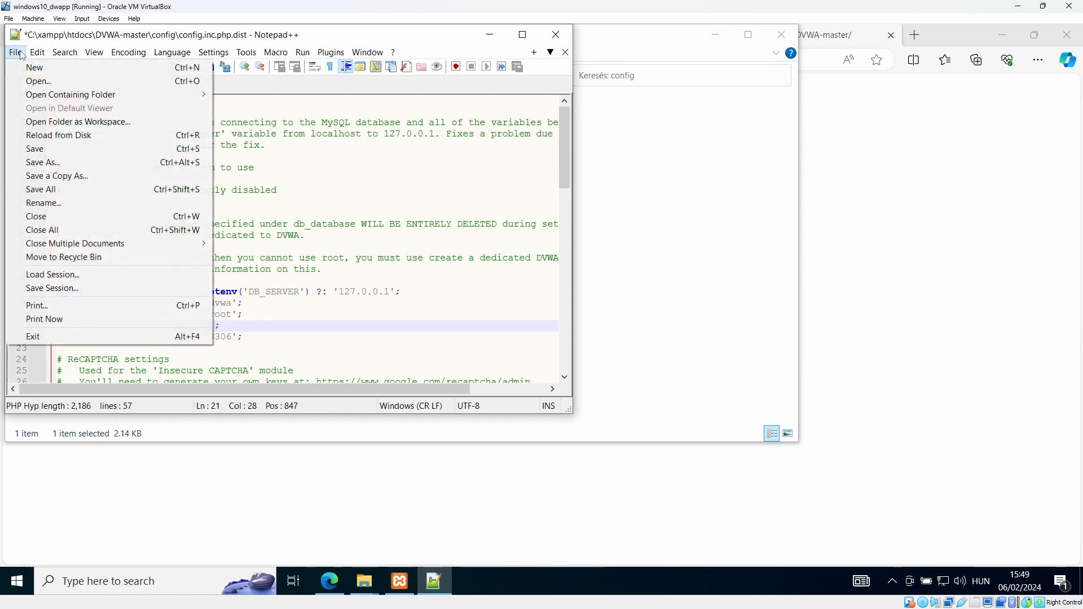
left_click(35, 149)
Close Notepad++, rename config.inc.php.dist to config.inc.php, accept the extension warning, and close Explorer
left_click(556, 34)
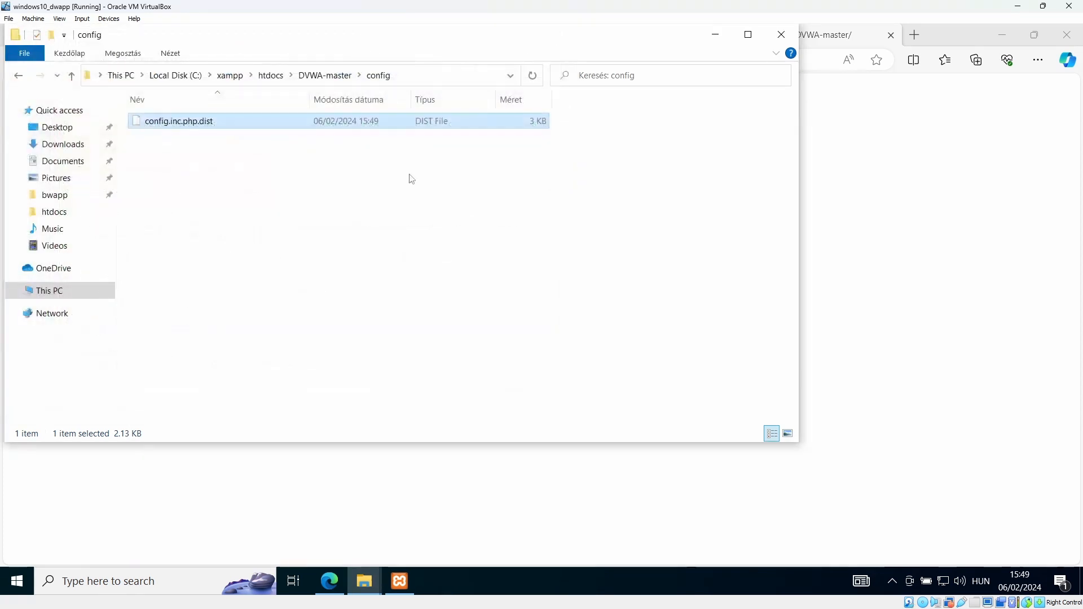
right_click(192, 129)
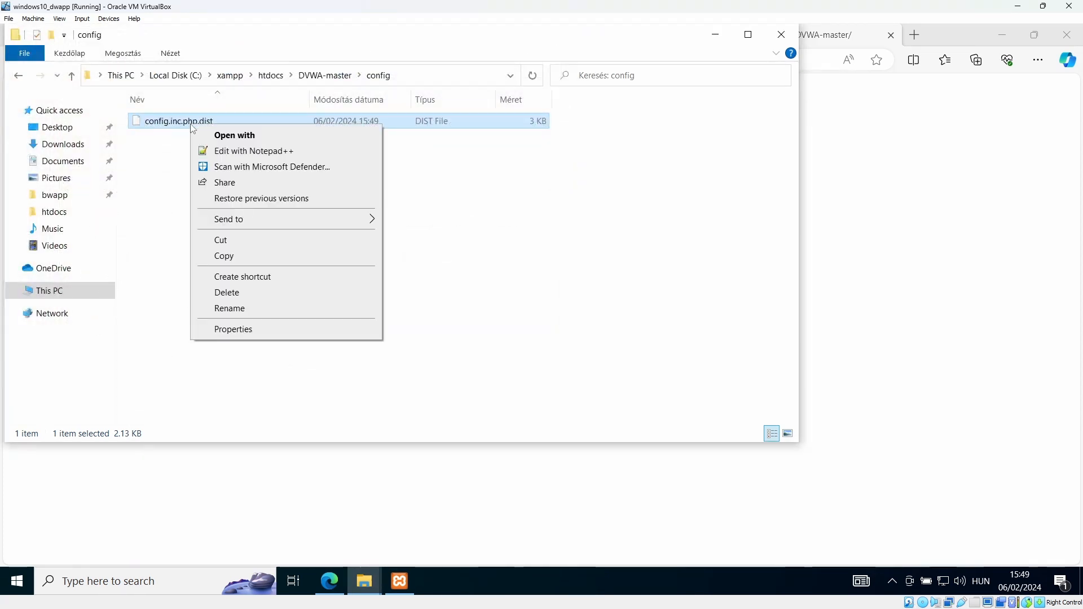
left_click(245, 309)
left_click(219, 122)
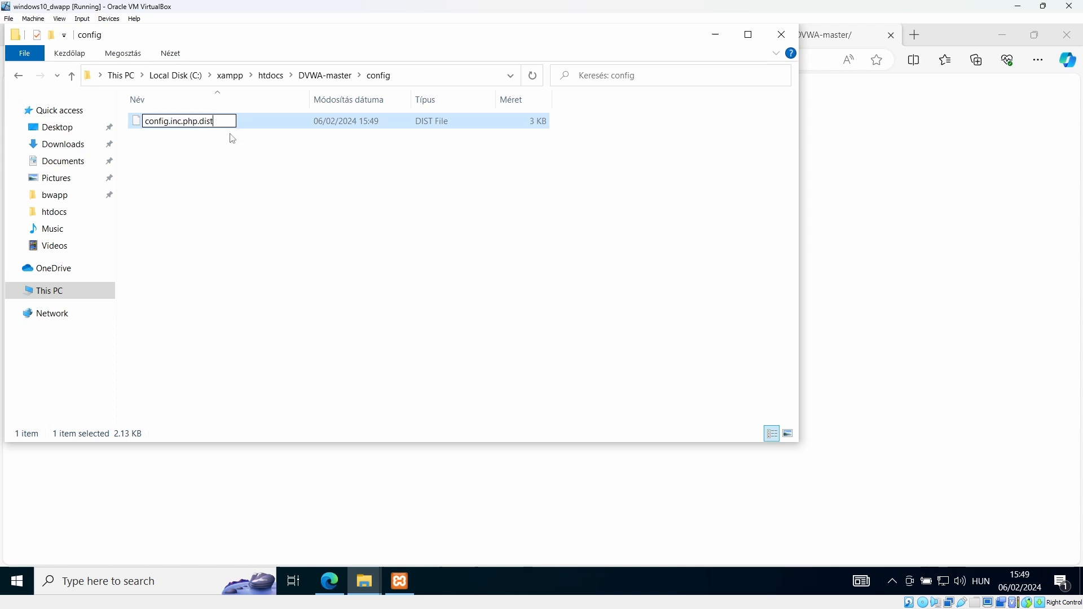
key("BackSpace")
key("BackSpace")
key("Return")
key("Return")
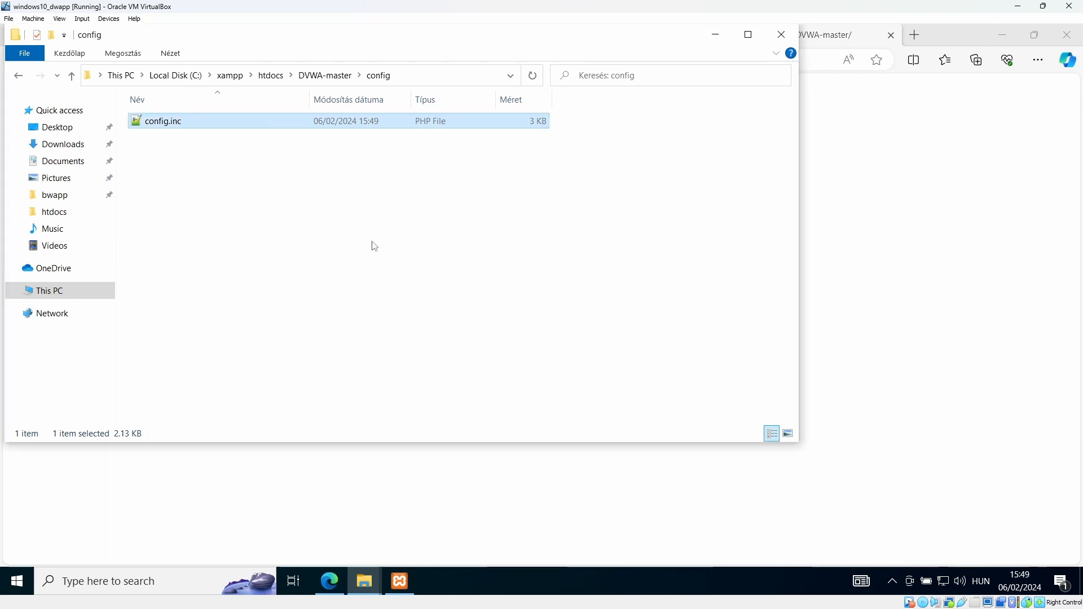
left_click(375, 246)
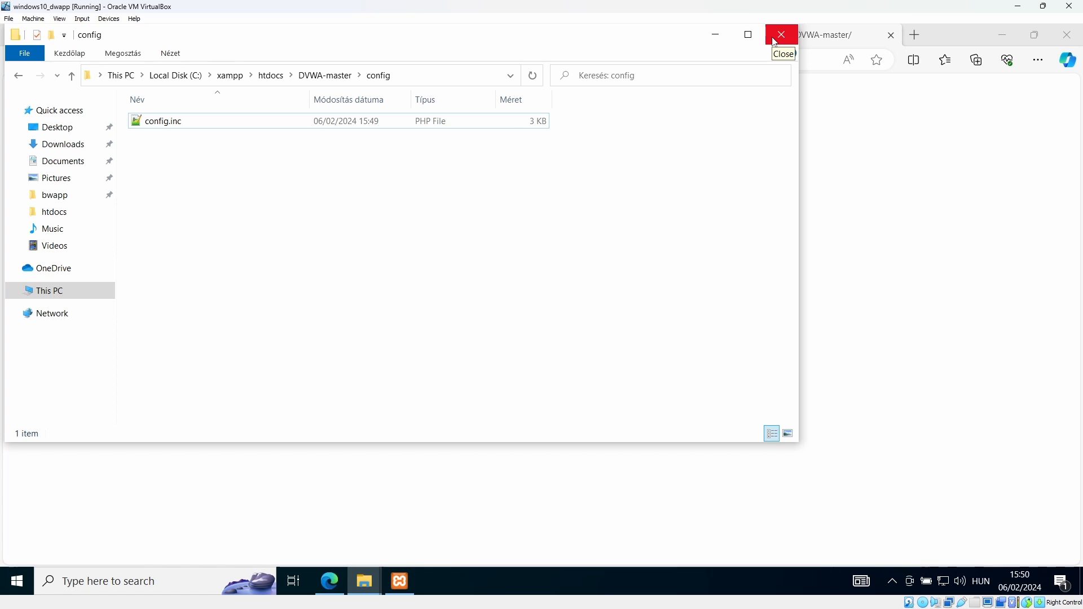
left_click(780, 35)
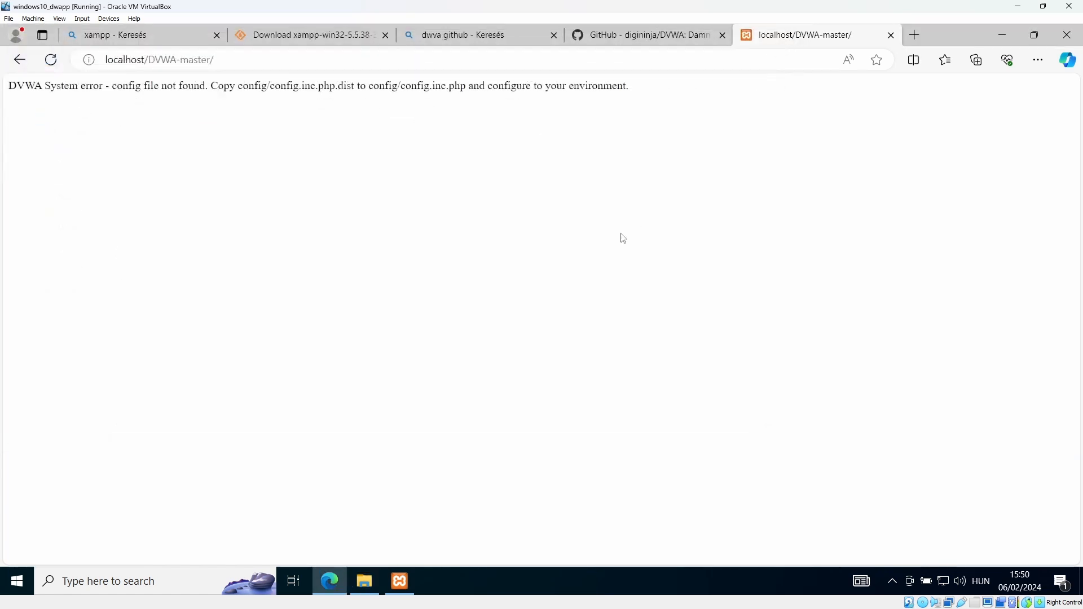
Reload the DVWA setup page to pick up the new config and scroll to the database button
left_click(175, 59)
left_click(50, 60)
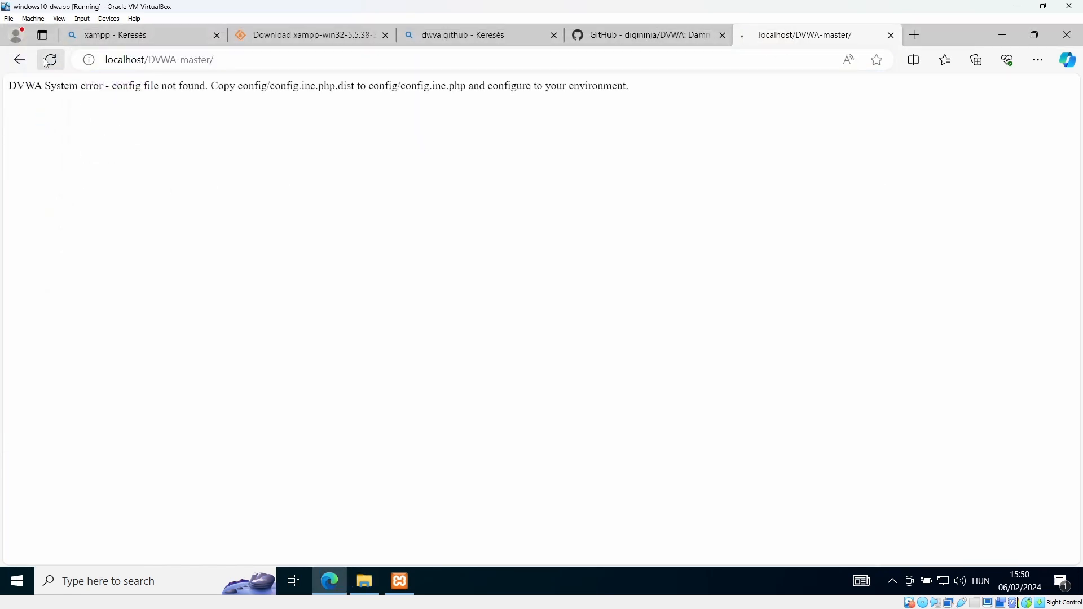
scroll(470, 318, "down", 1)
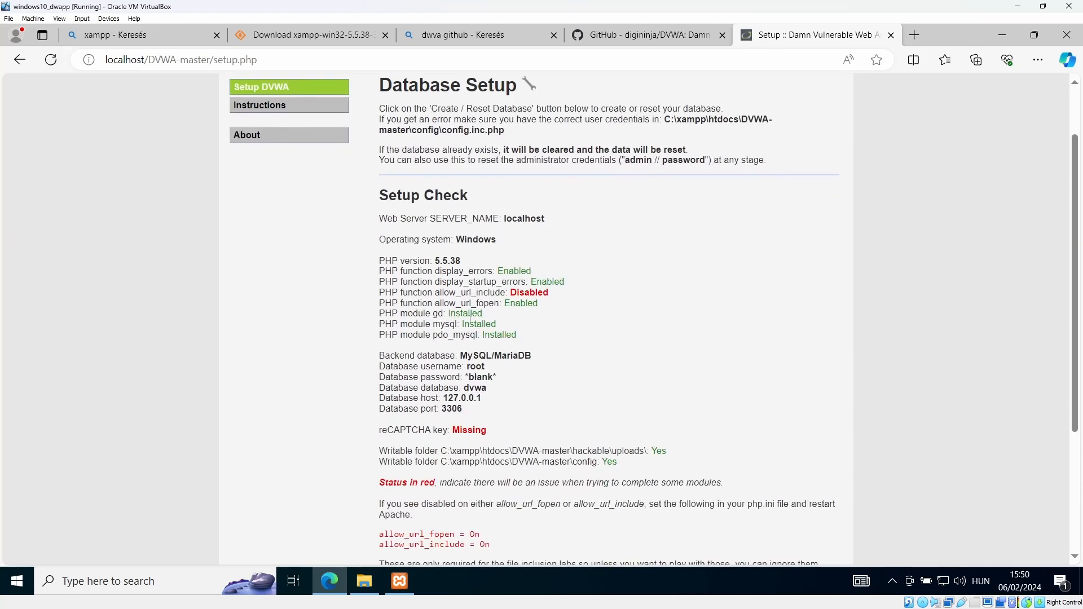
left_click_drag(511, 292, 542, 351)
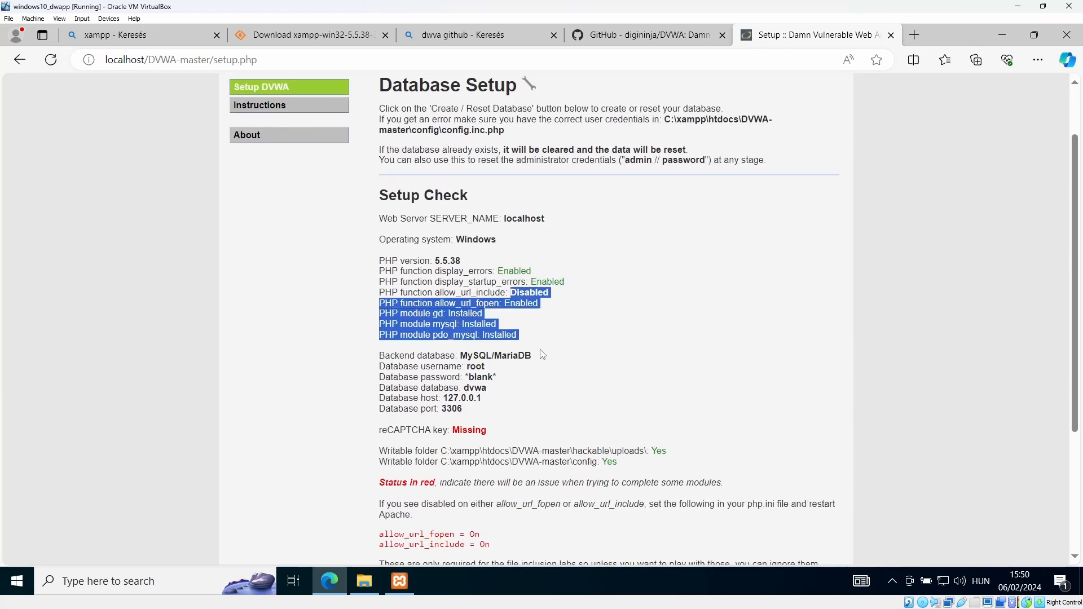
left_click(566, 402)
scroll(568, 409, "down", 1)
scroll(568, 409, "down", 1)
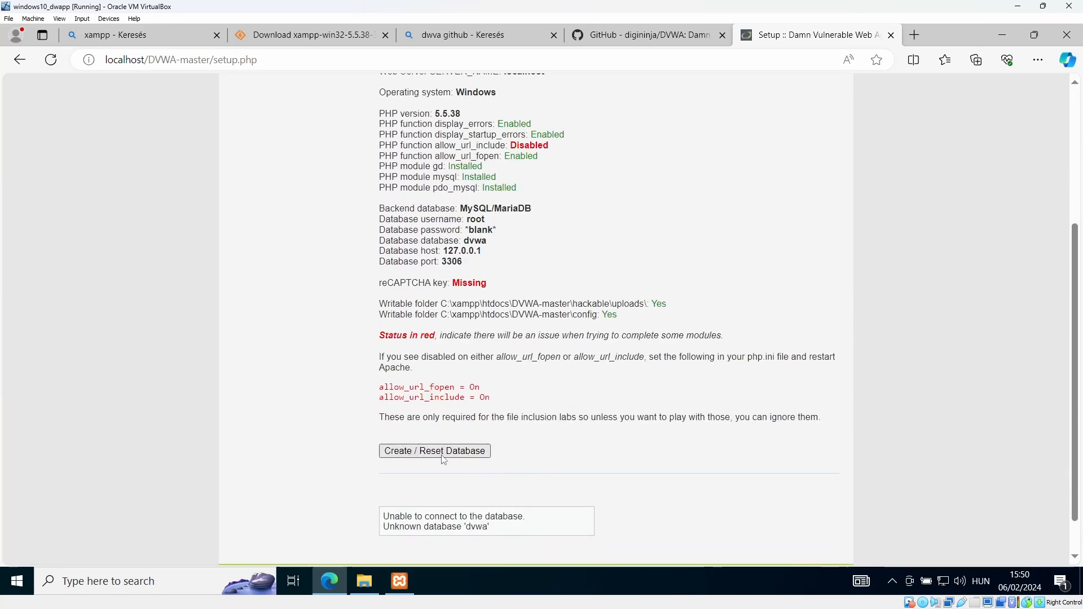
scroll(477, 479, "down", 1)
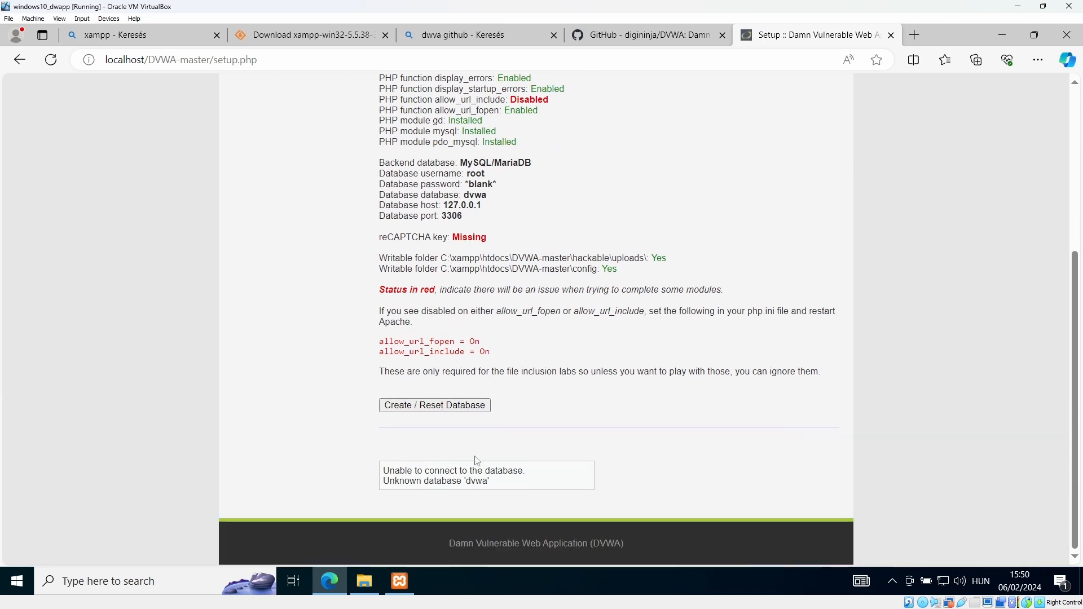
Create / Reset the database, building dvwa with users and guestbook tables, then follow the login link
left_click(453, 403)
scroll(494, 401, "down", 6)
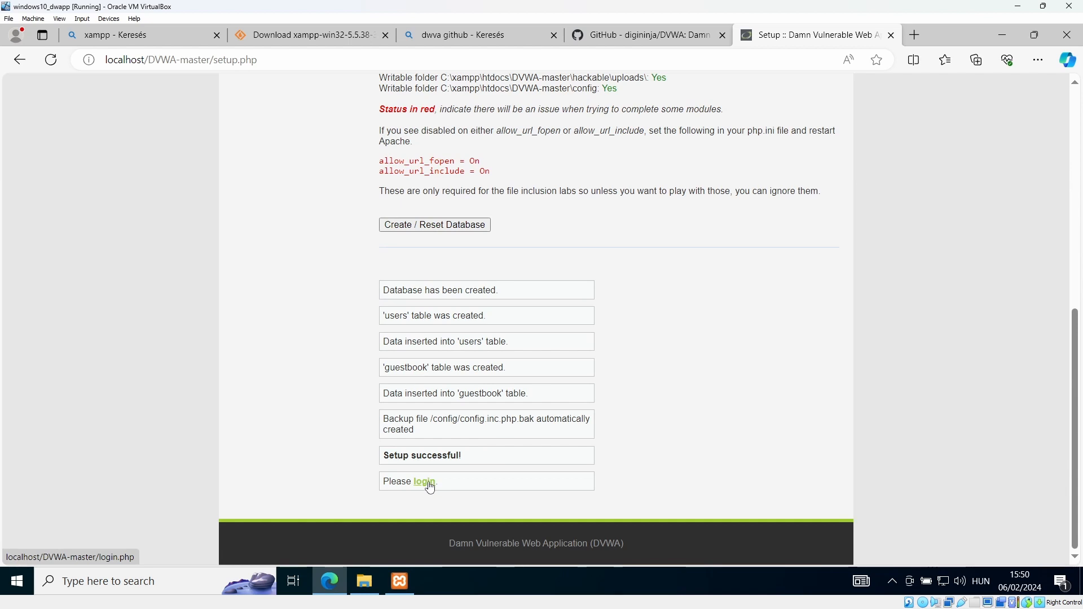
left_click(425, 485)
Log in as 'admin' with the account password and decline Edge's offer to save it
left_click(465, 256)
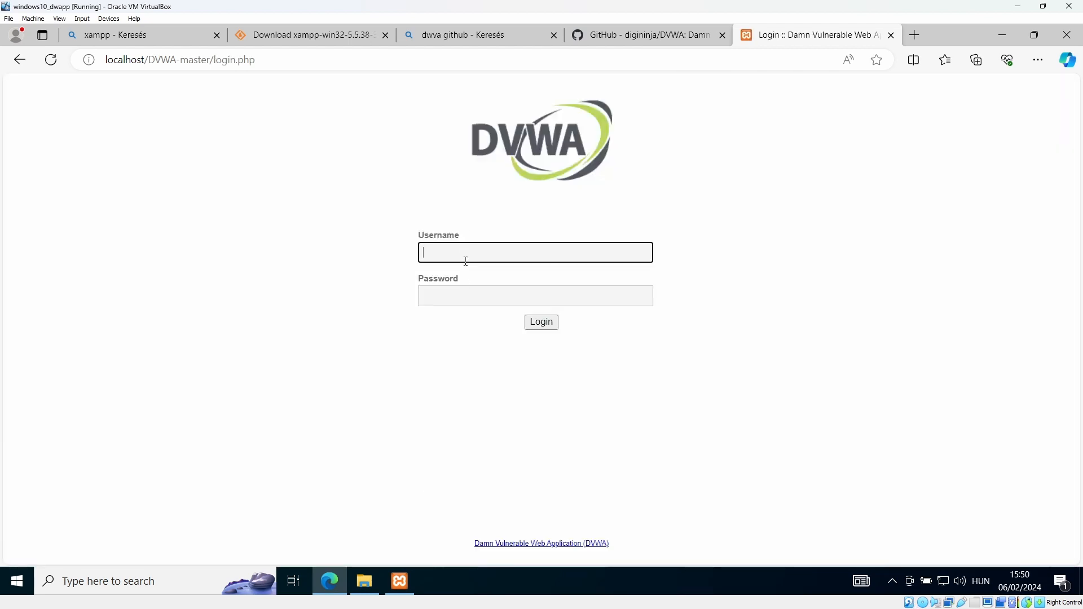
type("admin")
key("Tab")
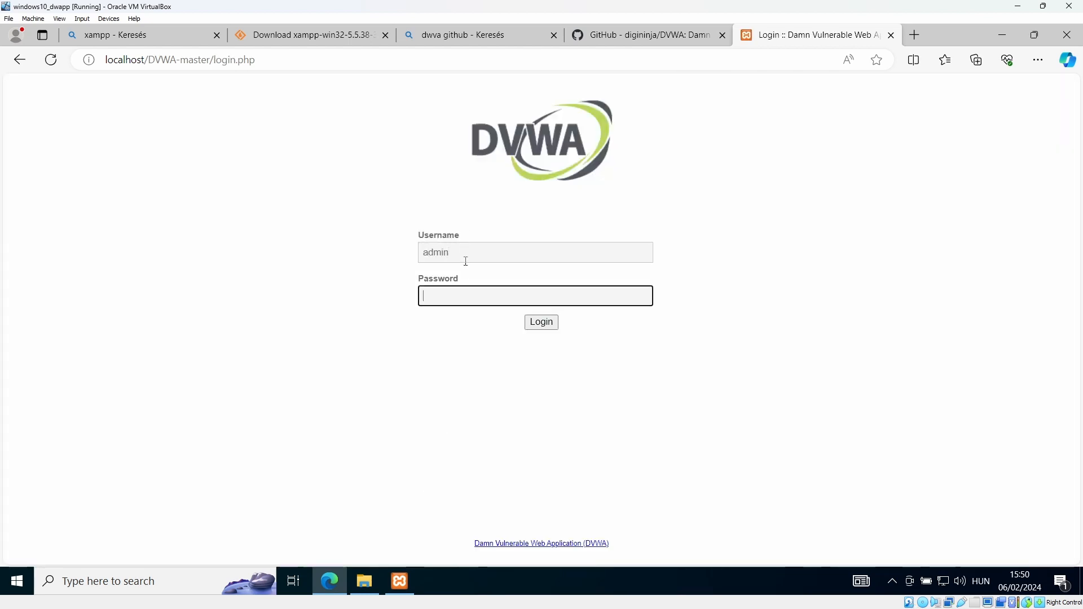
type("passw")
key("Return")
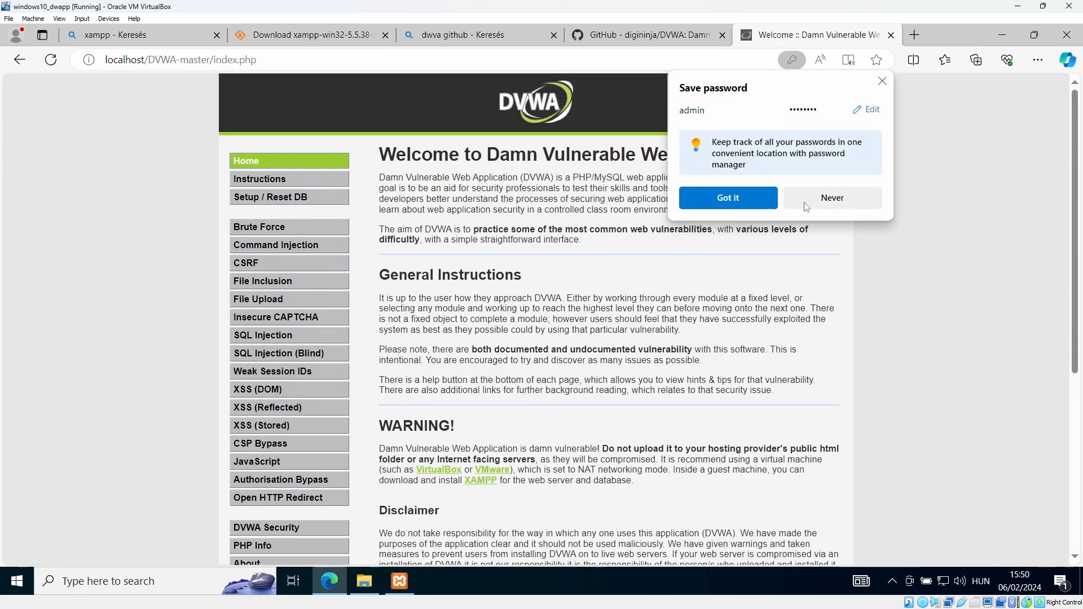
left_click(805, 207)
scroll(653, 297, "down", 1)
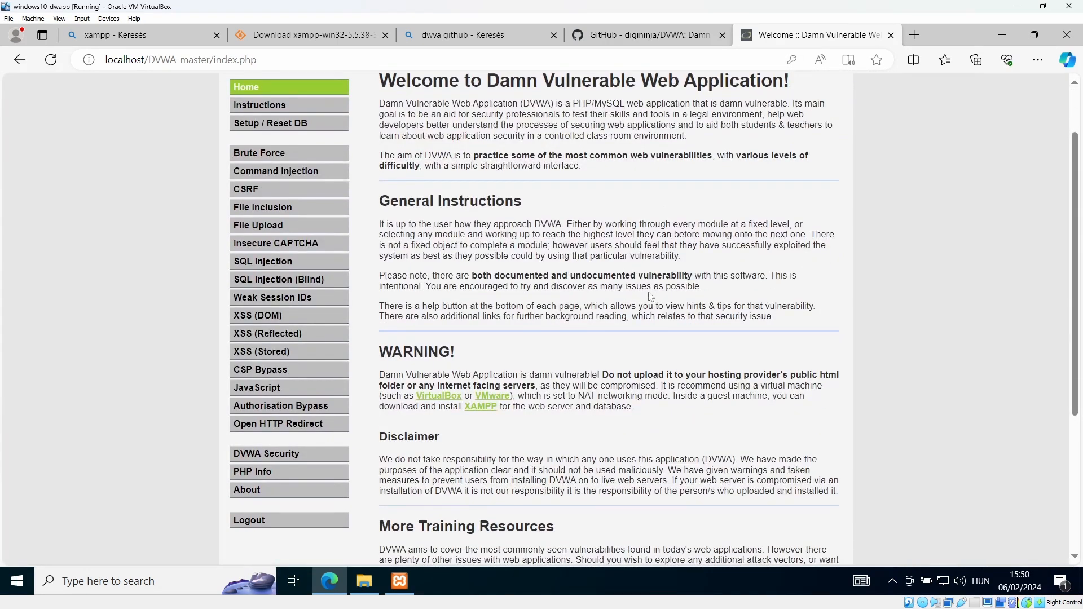